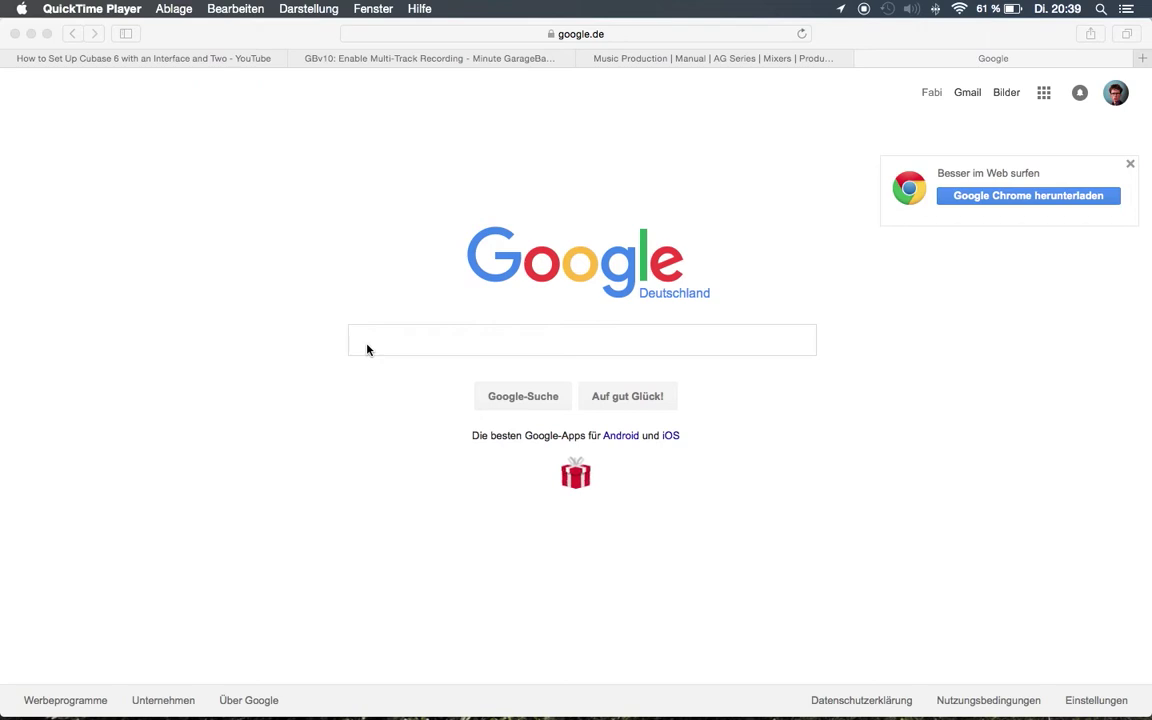
Step: Switch to Cubase AI and create a new empty project from the Steinberg Hub
key("super+Tab")
key("super+Tab")
key("super+Tab")
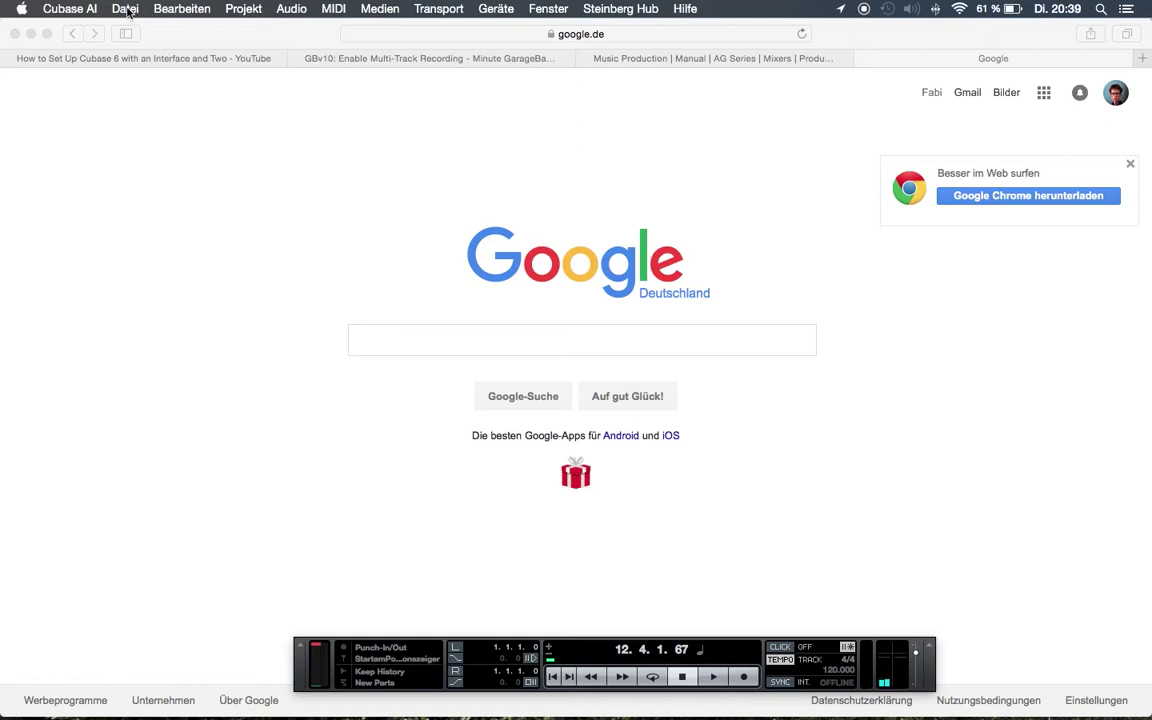
left_click(124, 9)
left_click(160, 30)
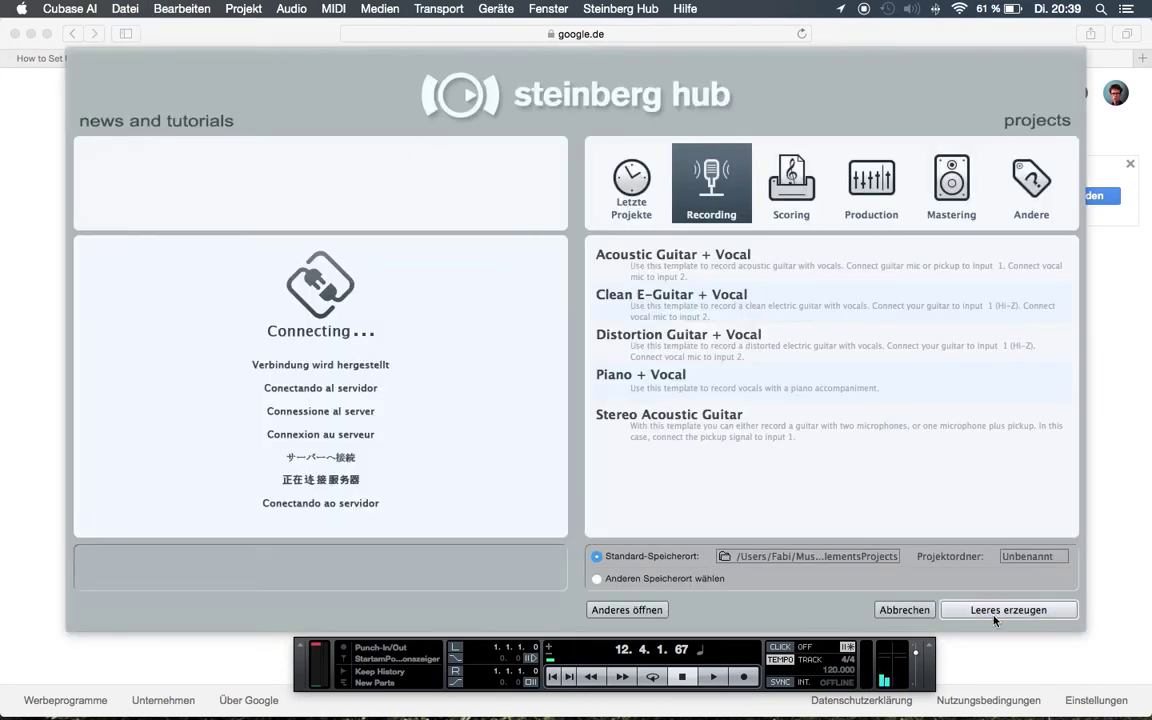
left_click(1008, 609)
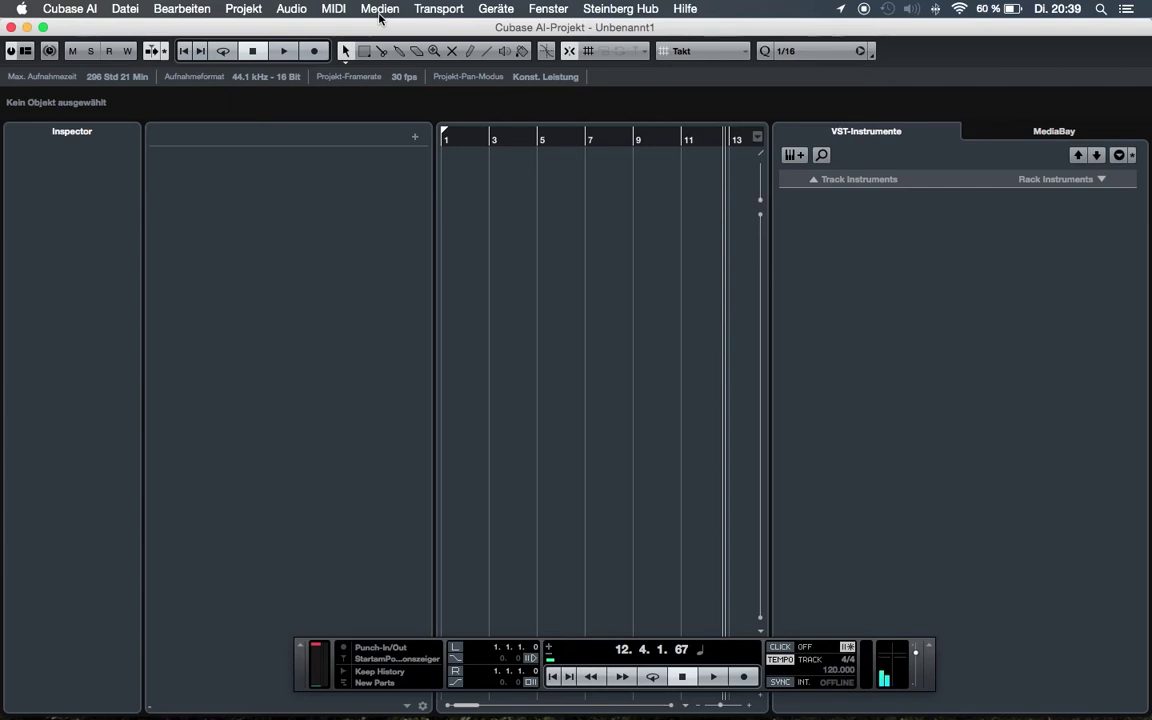
left_click(496, 10)
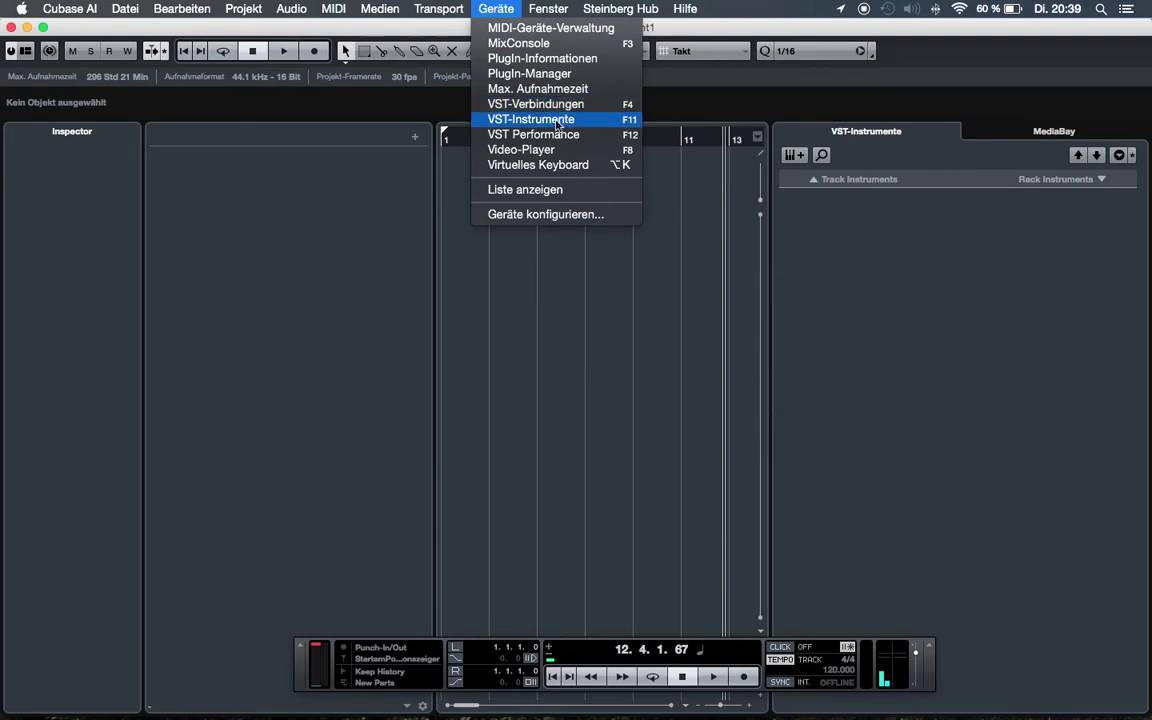
left_click(540, 215)
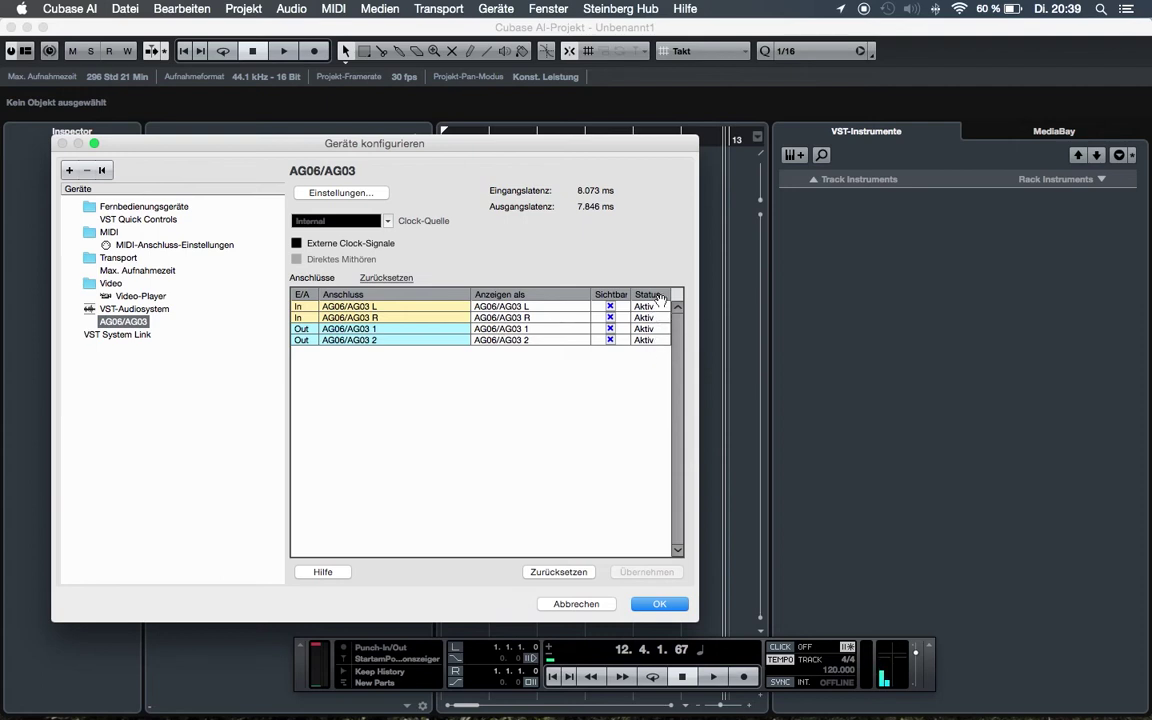
left_click(663, 604)
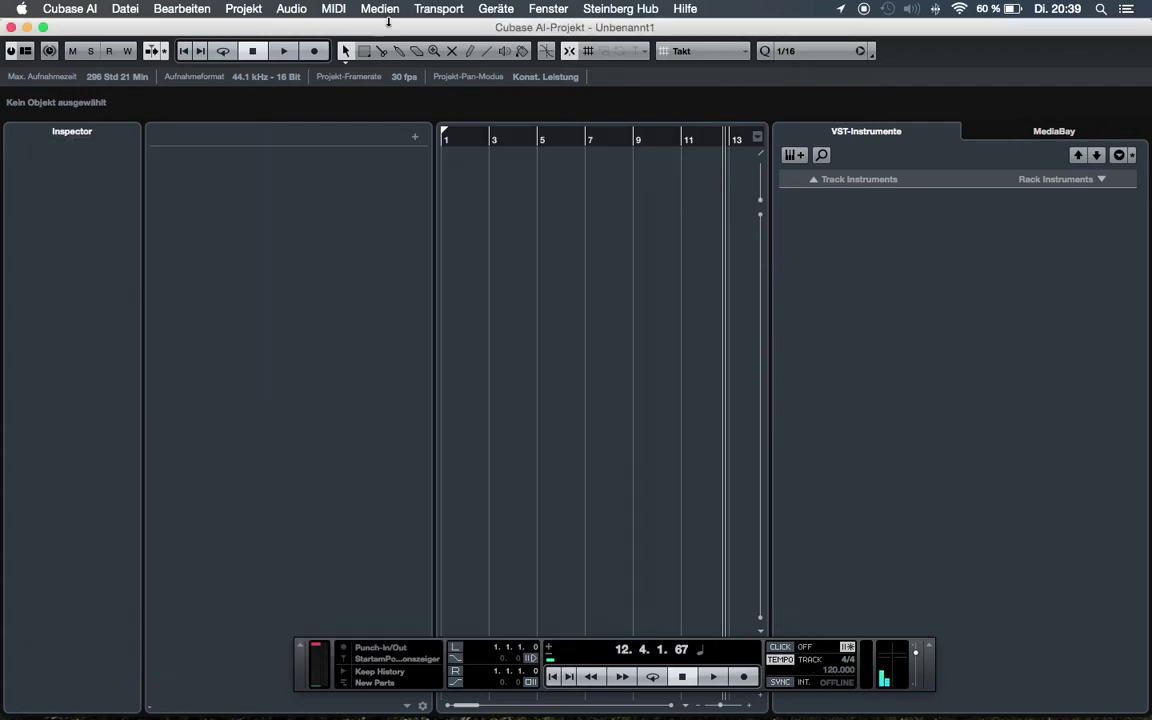
left_click(497, 9)
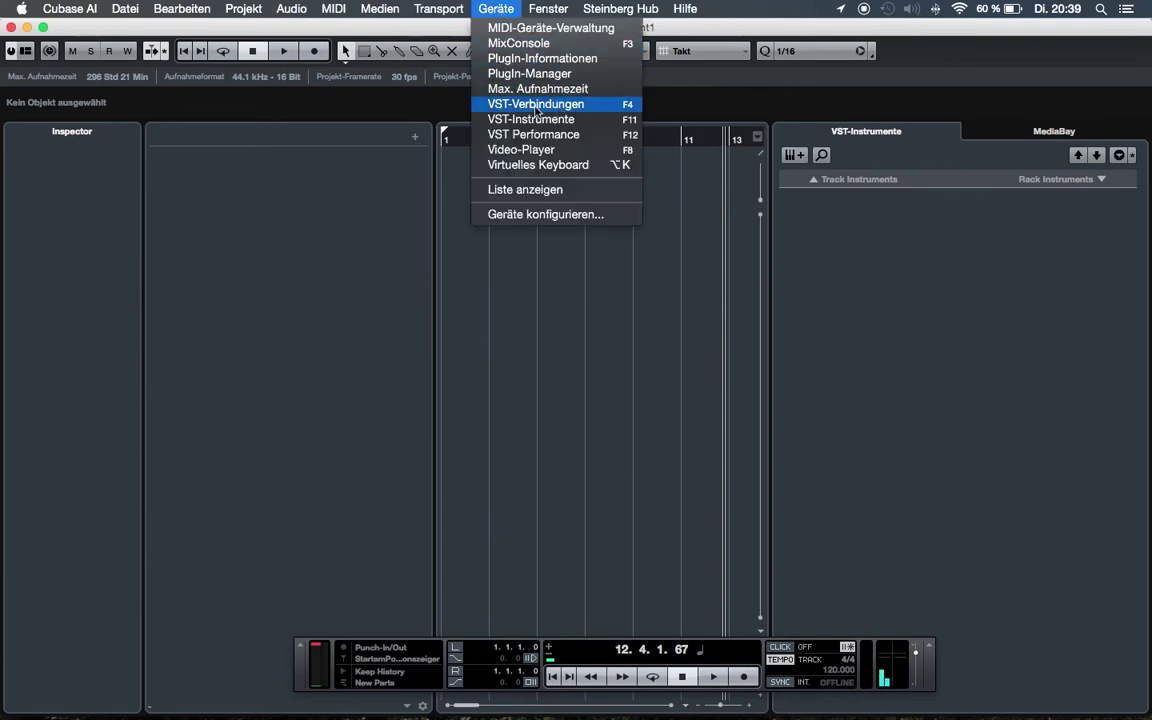
left_click(537, 106)
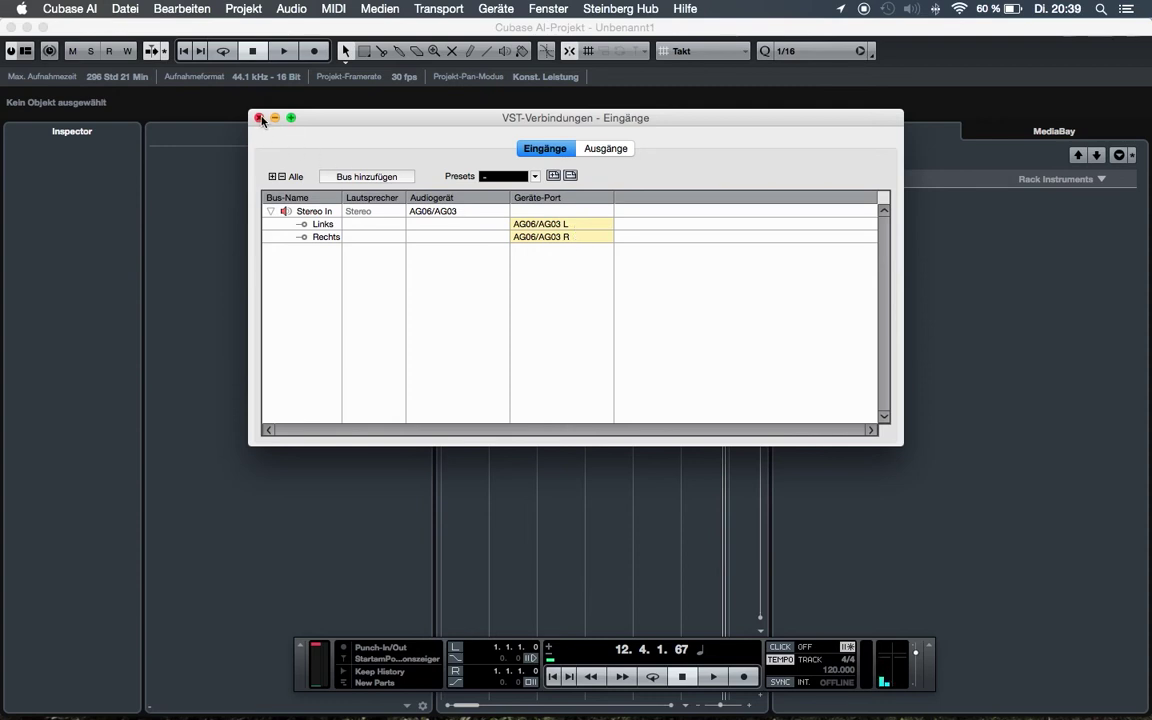
left_click(259, 119)
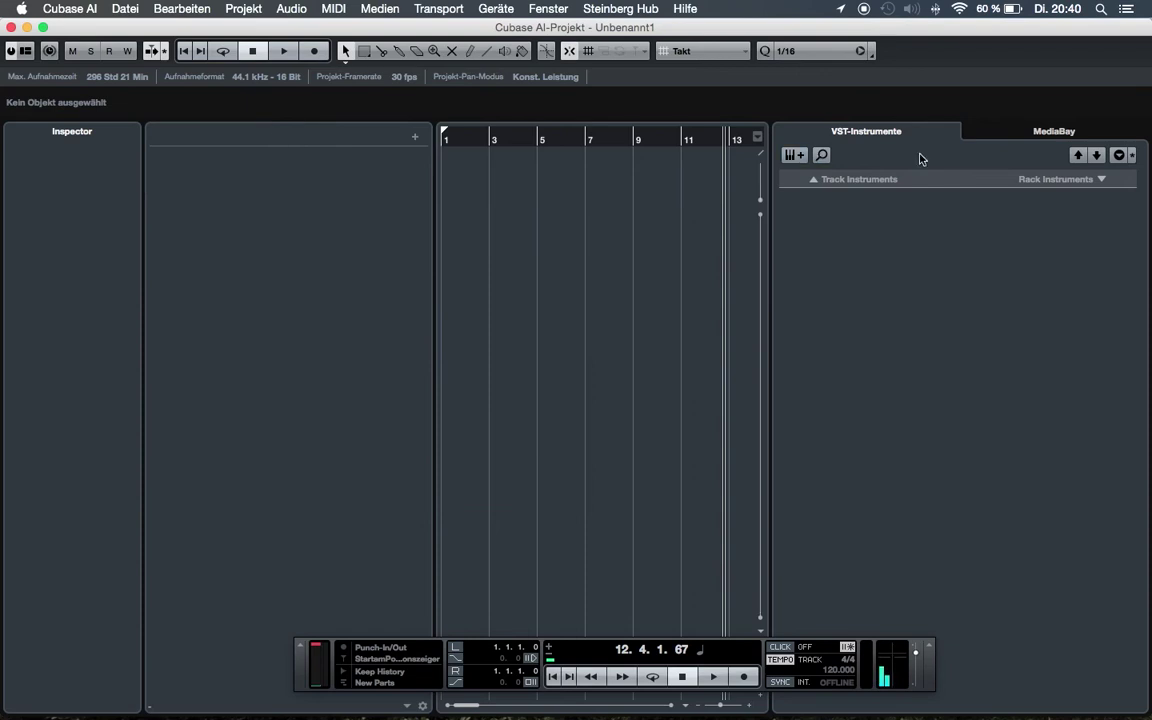
Step: Open System Preferences' Sound settings and confirm AG06/AG03 (USB) as the output device
left_click(60, 9)
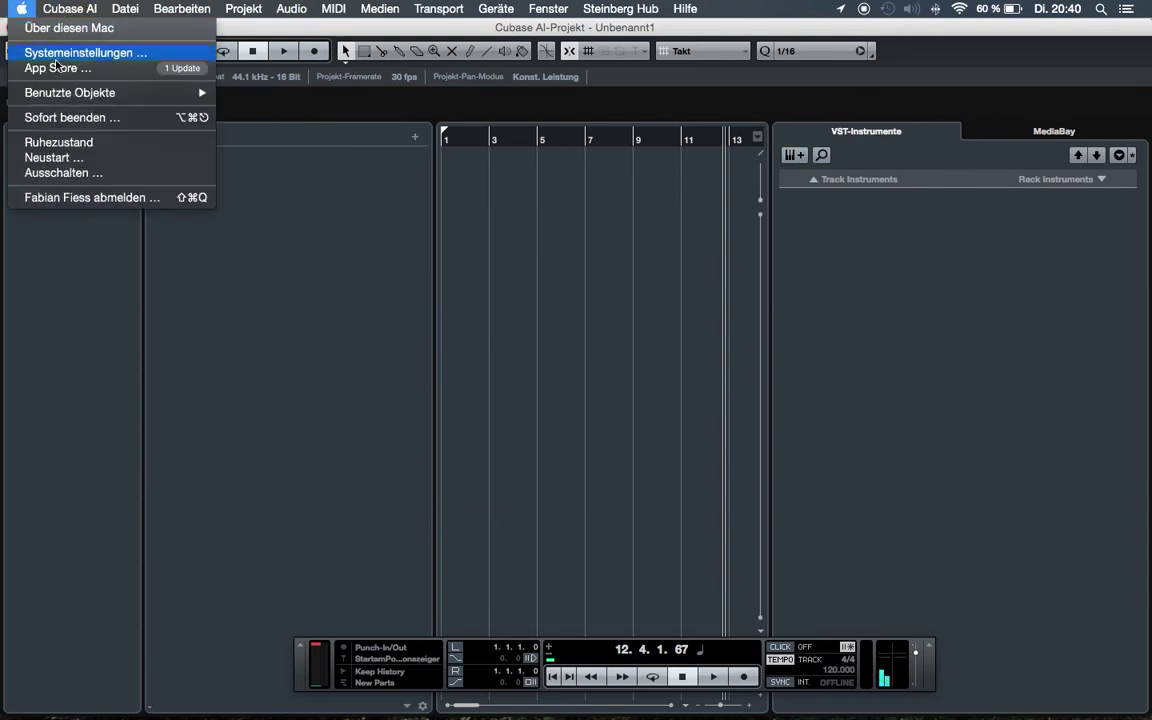
left_click(576, 252)
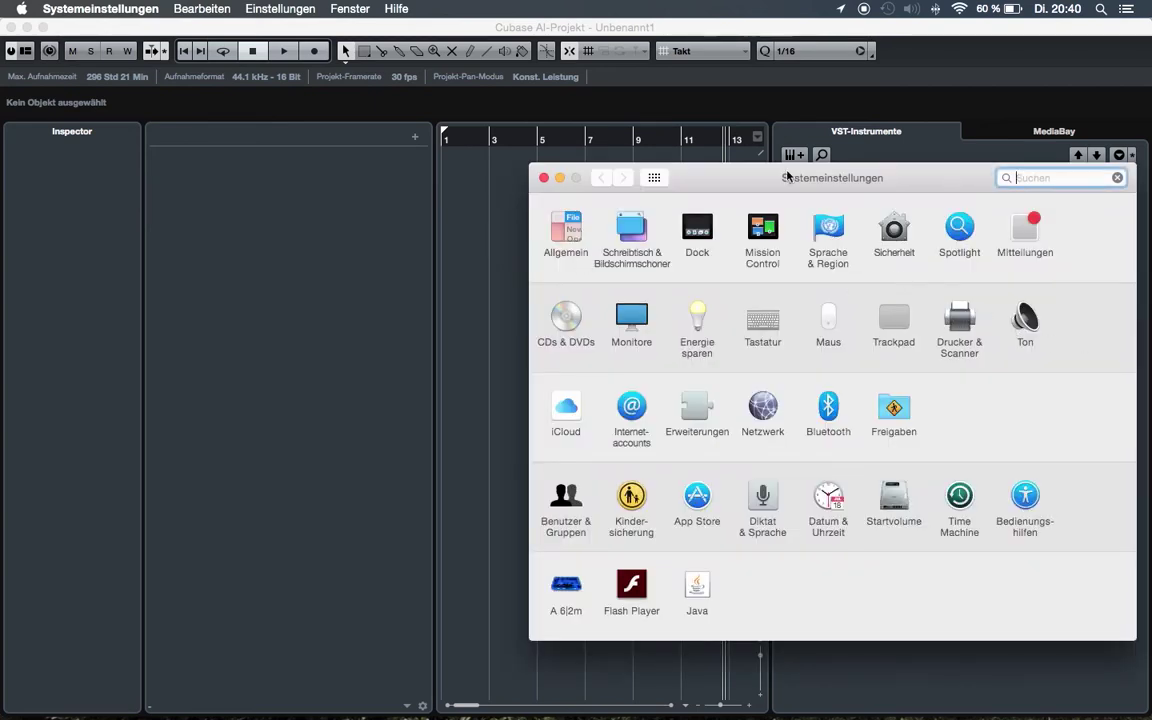
left_click_drag(707, 180, 413, 118)
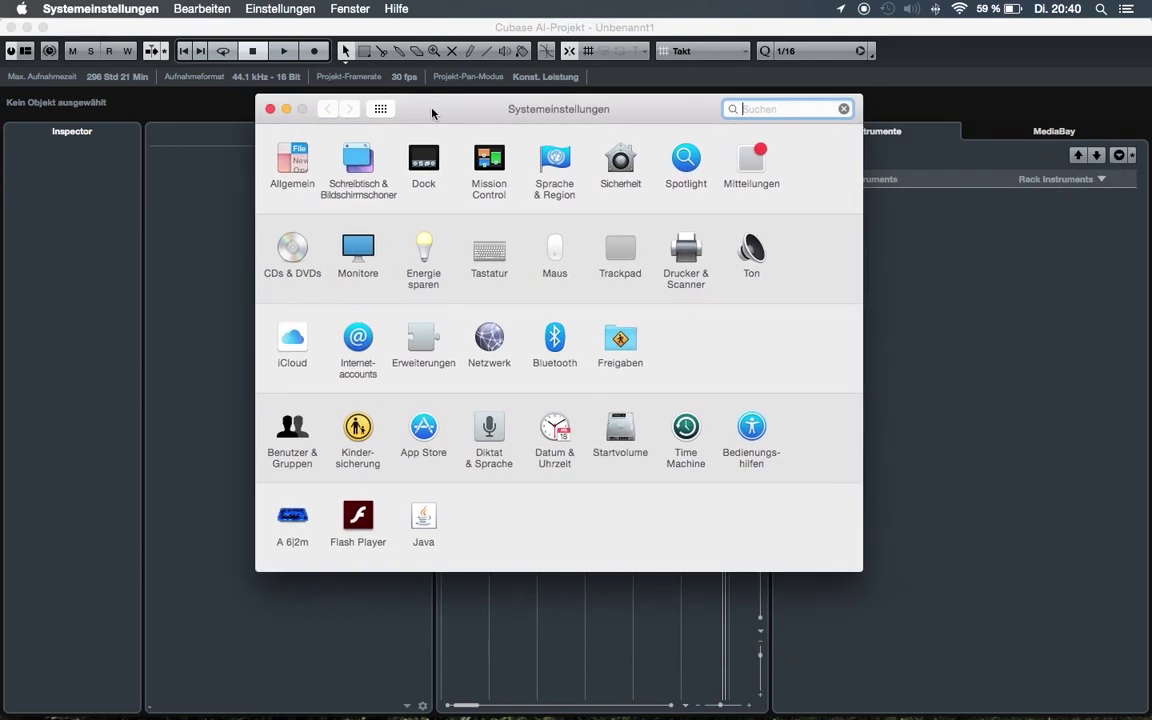
left_click(730, 263)
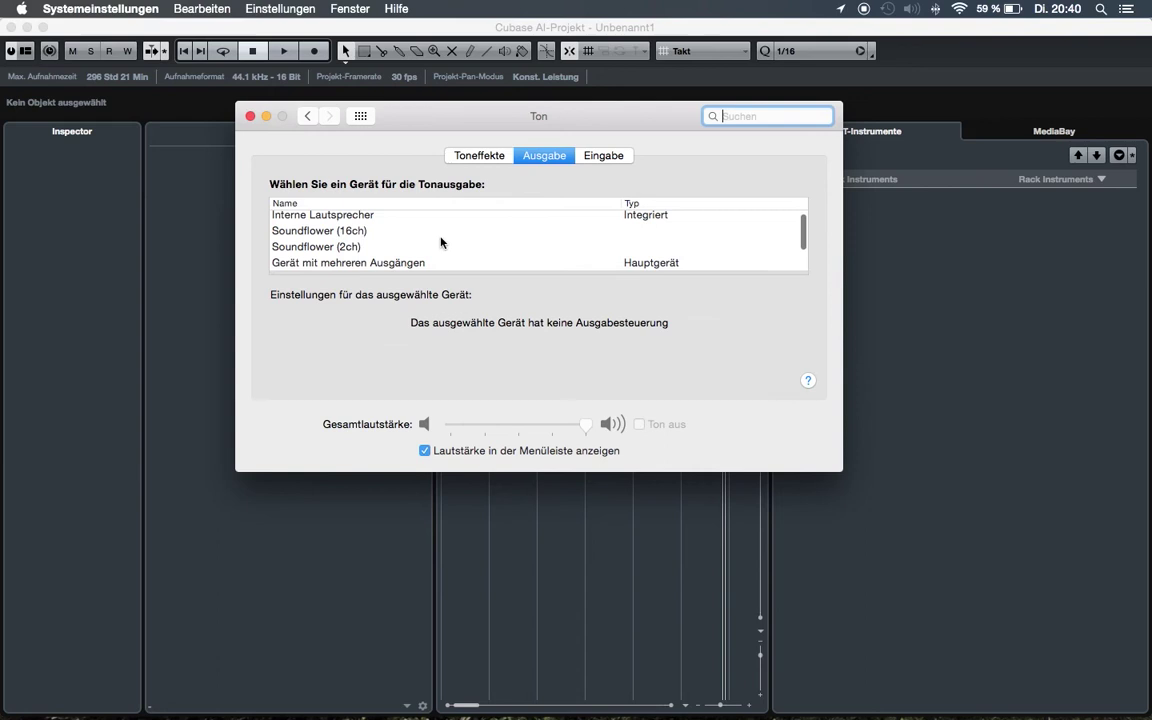
scroll(440, 242, "down", 2)
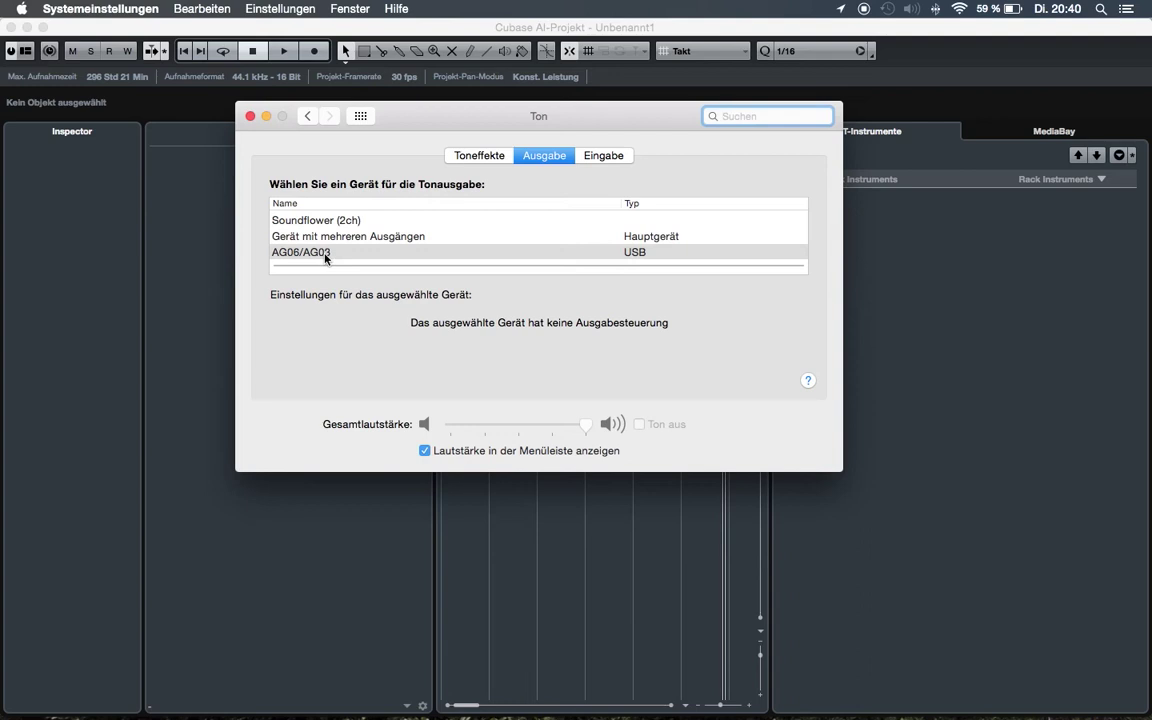
key("super+Tab")
key("super+Tab")
key("super+Tab")
key("super+Tab")
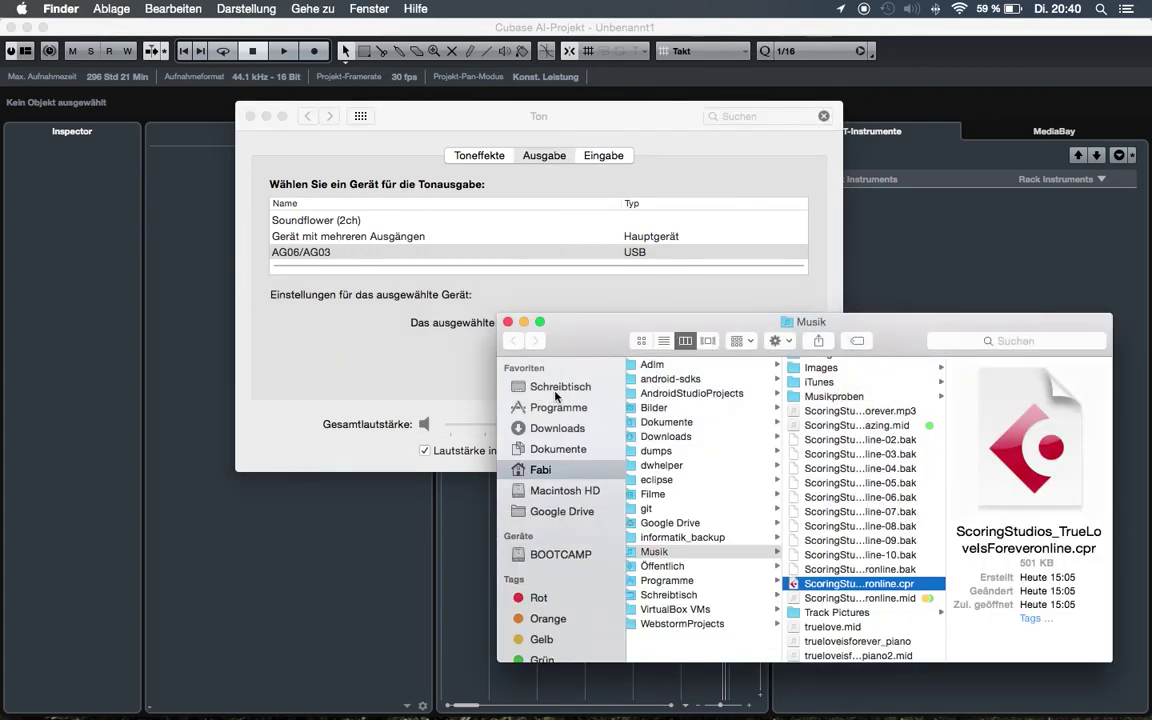
Step: Browse Finder to Programme > Dienstprogramme and launch Audio-MIDI-Setup
left_click(558, 386)
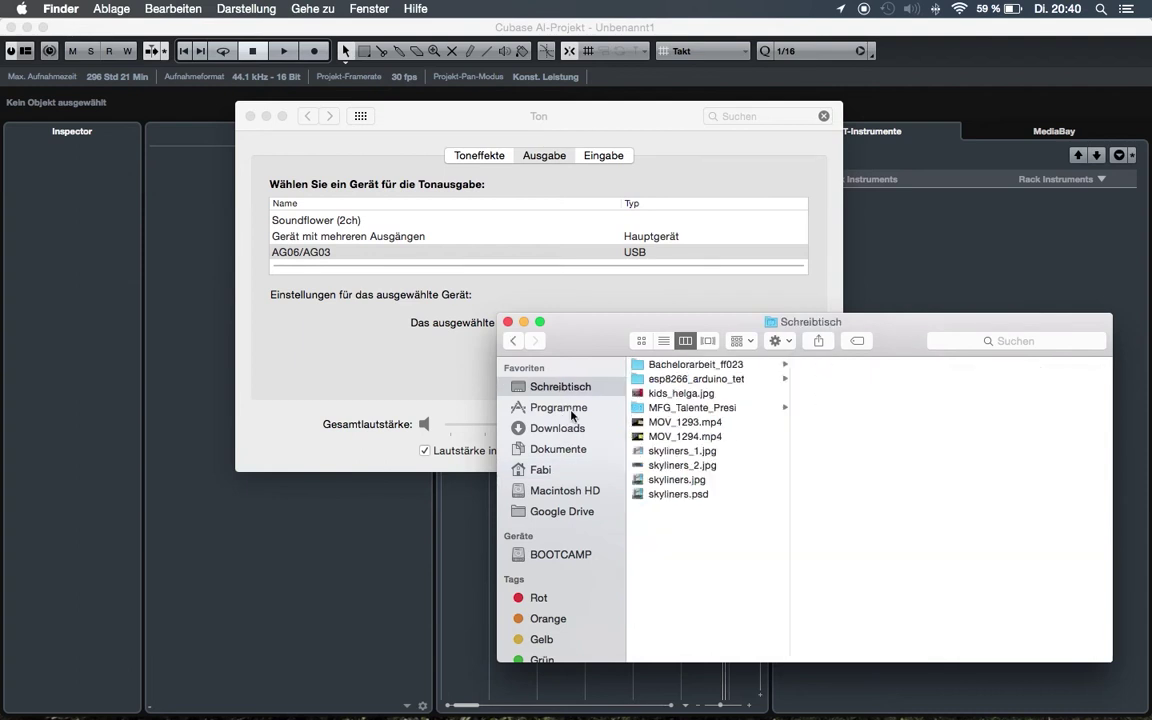
left_click(560, 407)
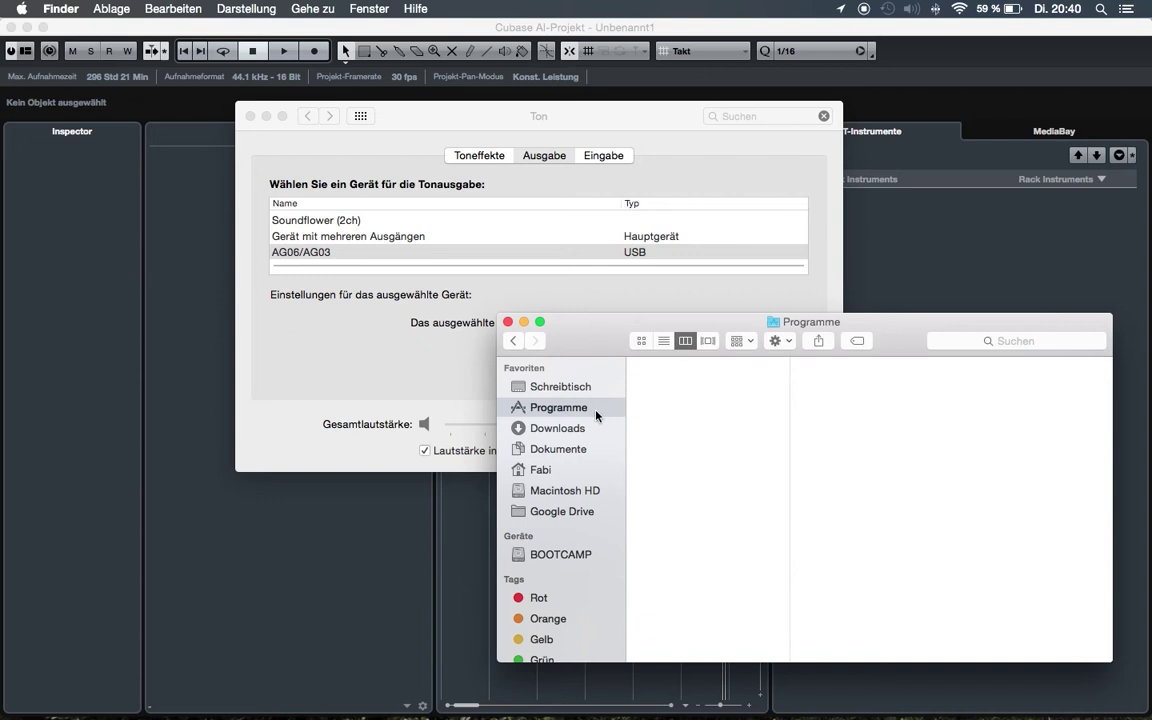
scroll(742, 431, "down", 2)
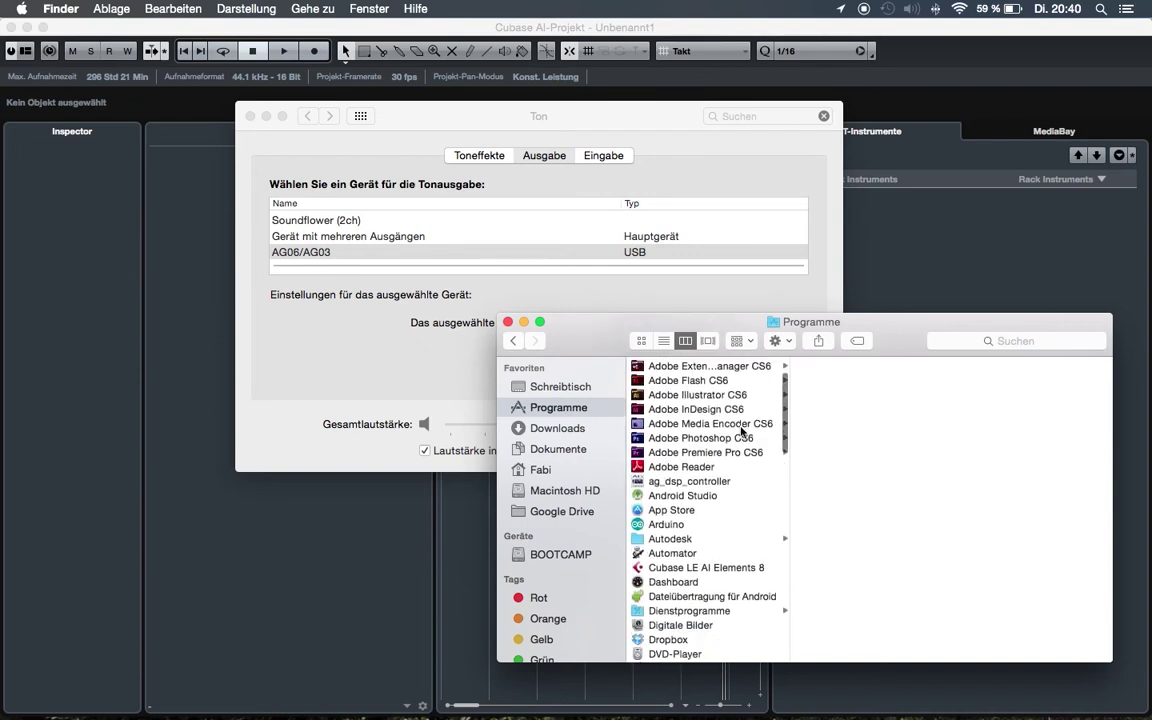
scroll(686, 506, "down", 3)
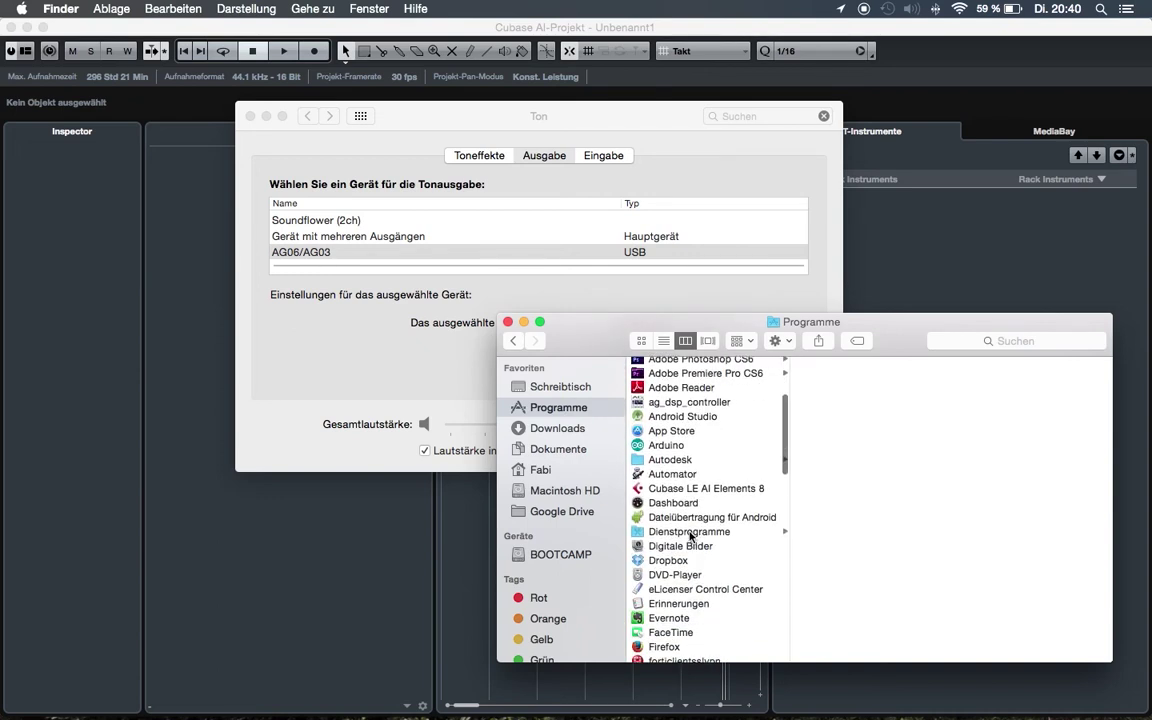
left_click(690, 533)
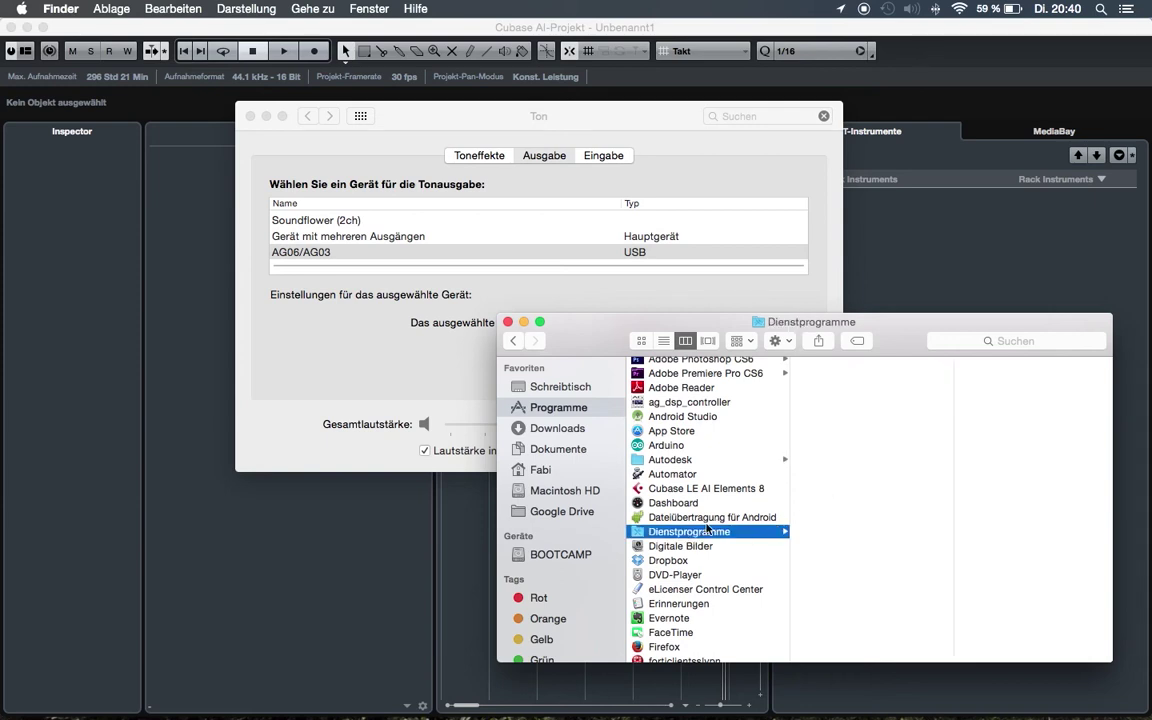
scroll(822, 520, "down", 1)
scroll(840, 510, "down", 1)
scroll(870, 495, "down", 1)
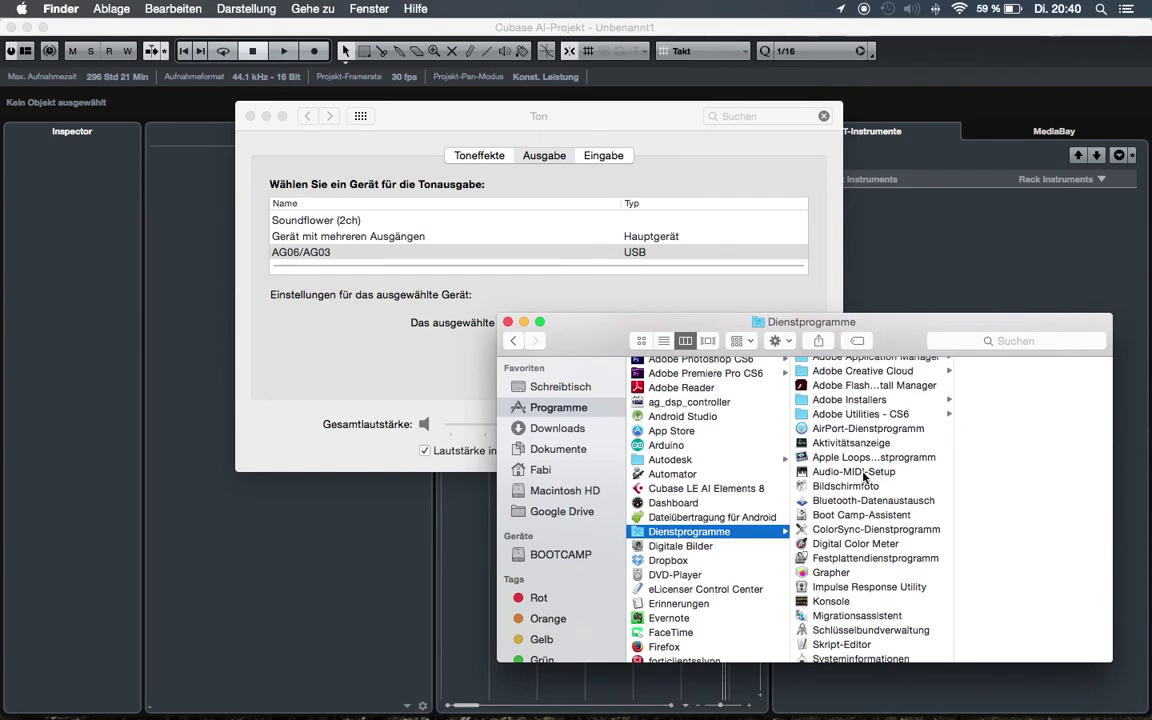
left_click(864, 477)
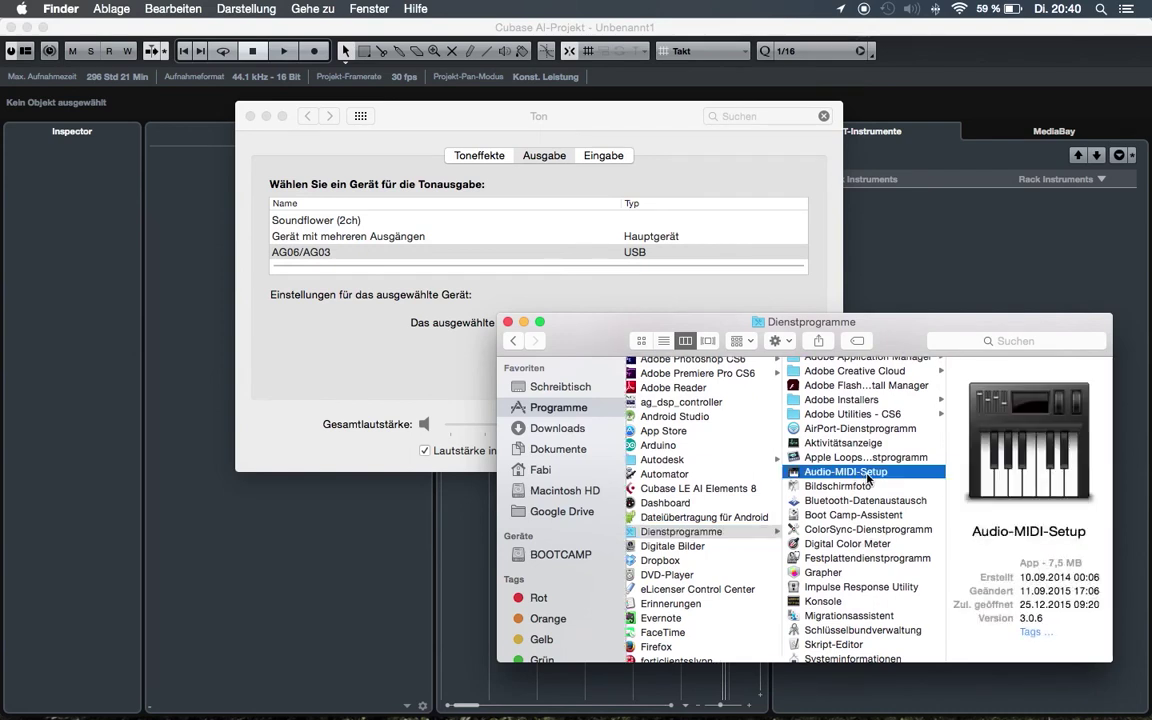
double_click(867, 478)
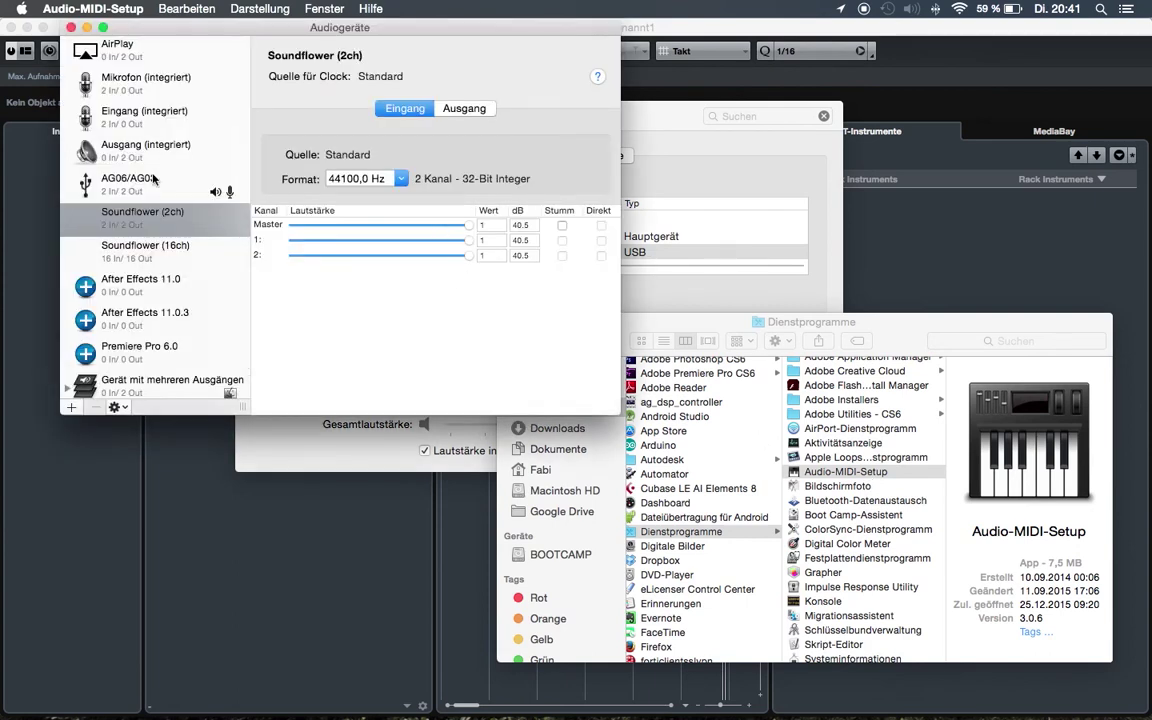
Step: Check AG06/AG03 shows 2 inputs, 2 outputs at 44,100 Hz, 24-bit, then close Audiogeräte
scroll(160, 178, "up", 2)
left_click(166, 189)
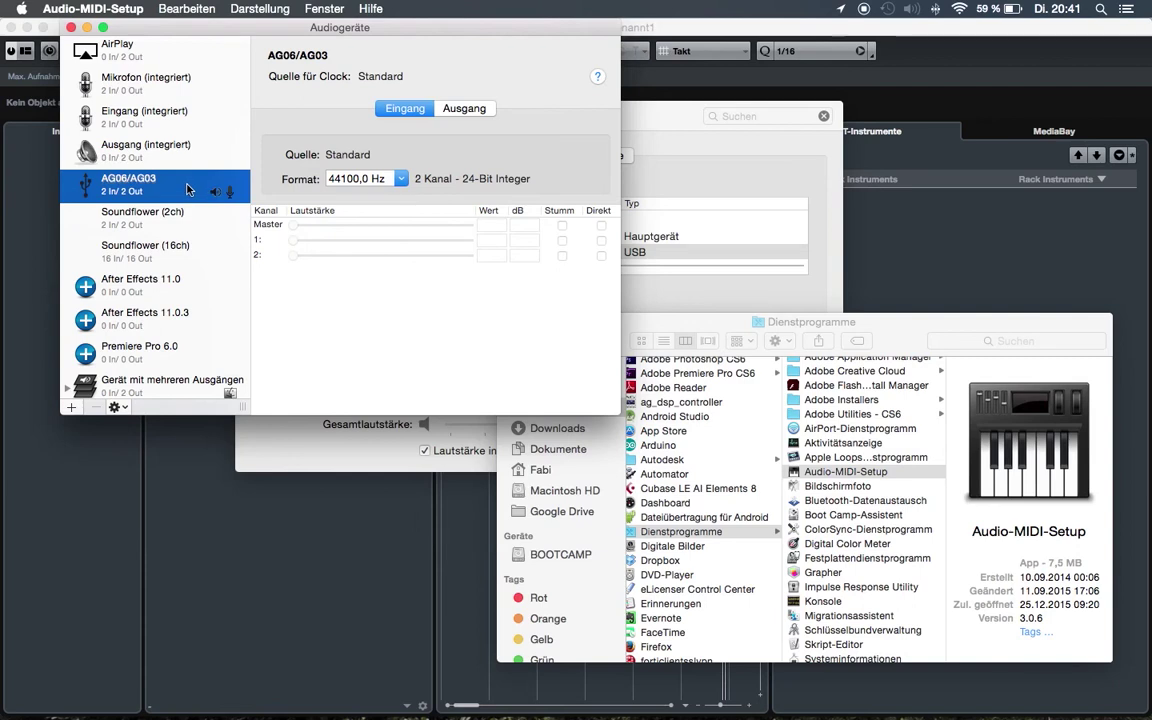
right_click(187, 190)
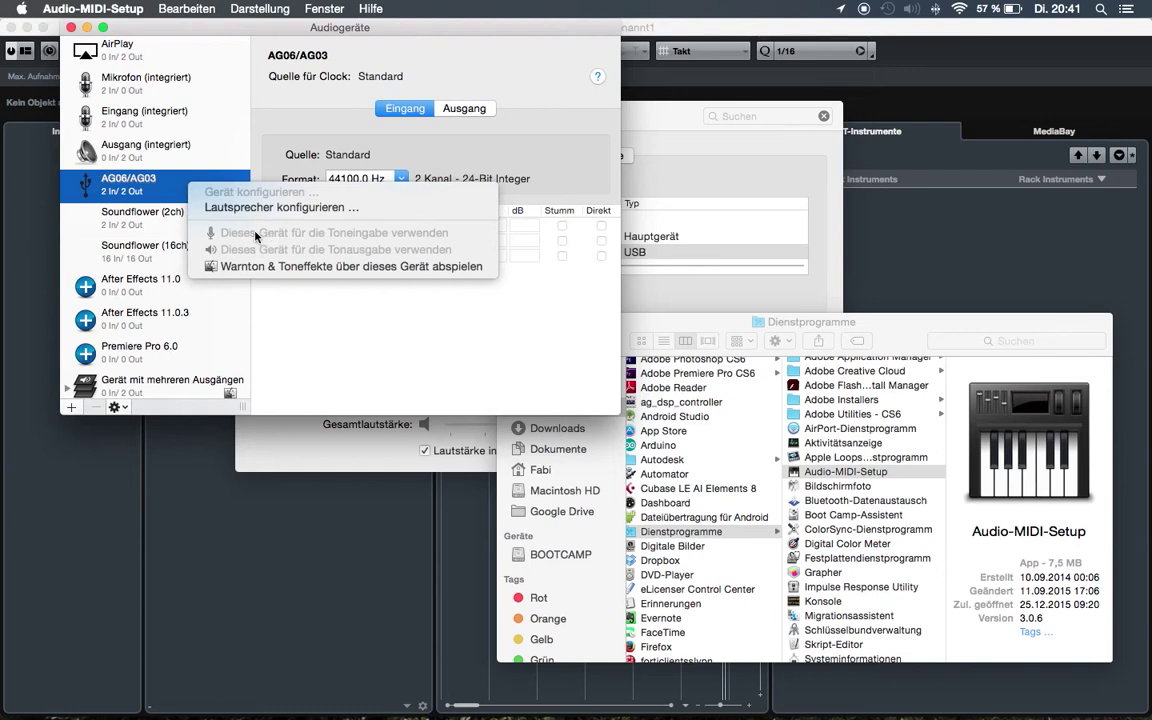
left_click(470, 47)
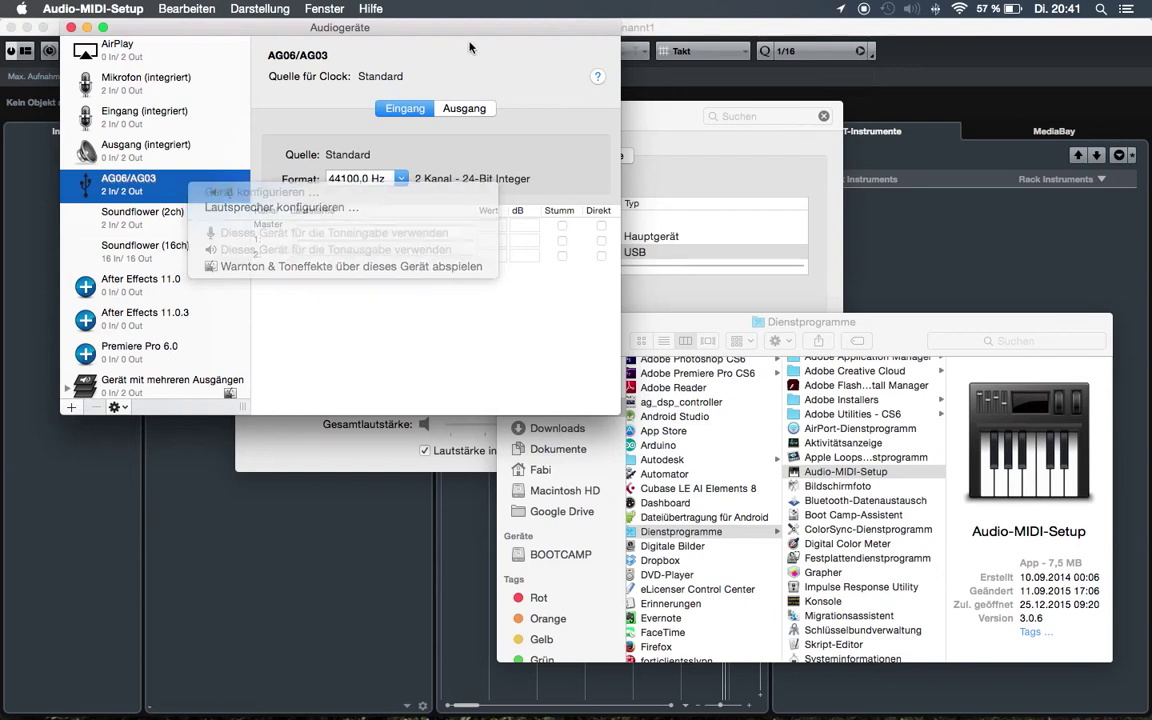
left_click(71, 28)
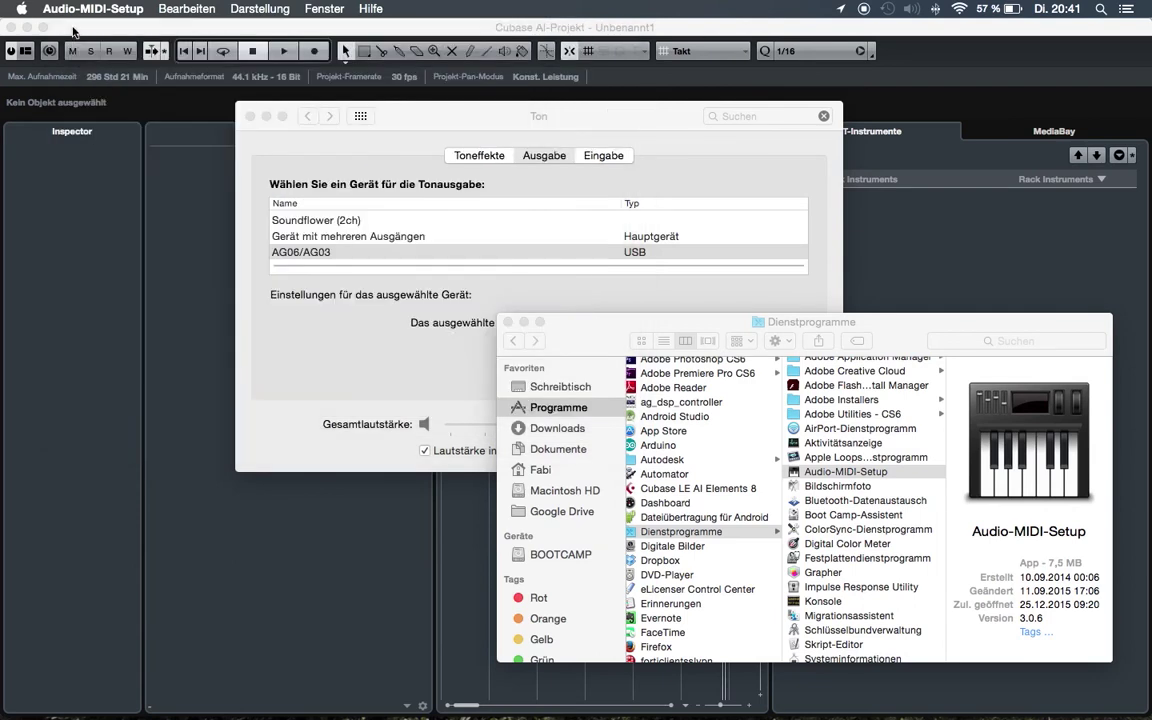
left_click(172, 203)
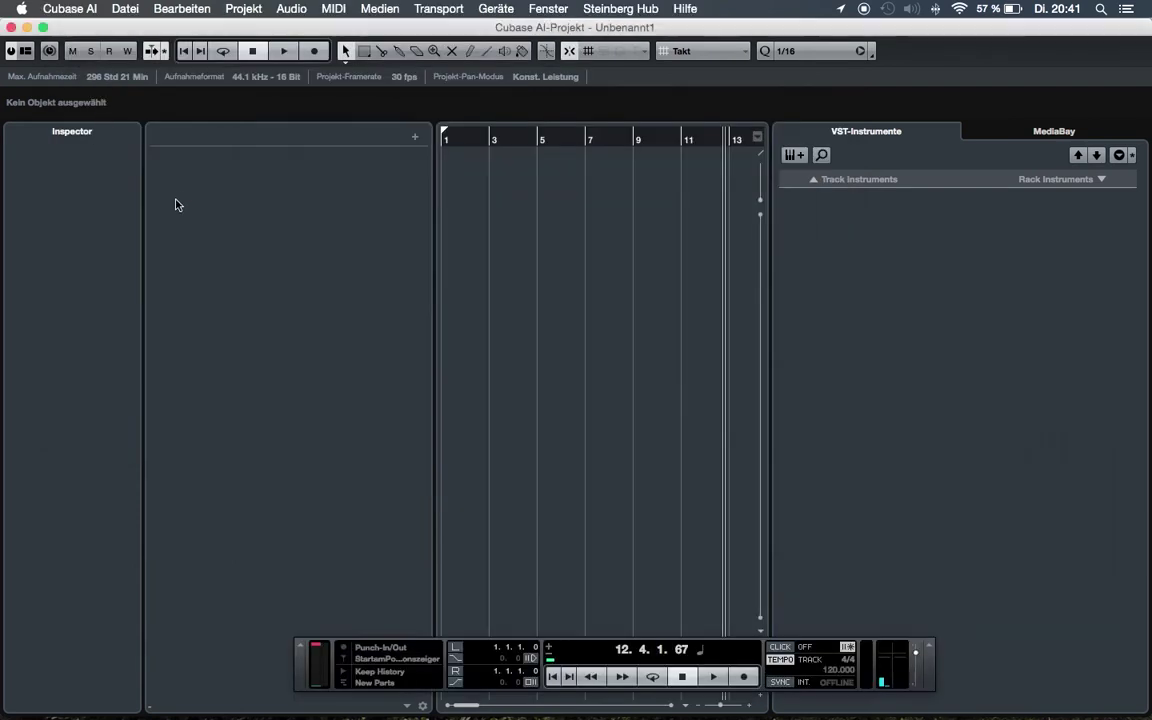
Step: Add two mono audio tracks, Audio 01 and Audio 02, to the Cubase project
right_click(271, 197)
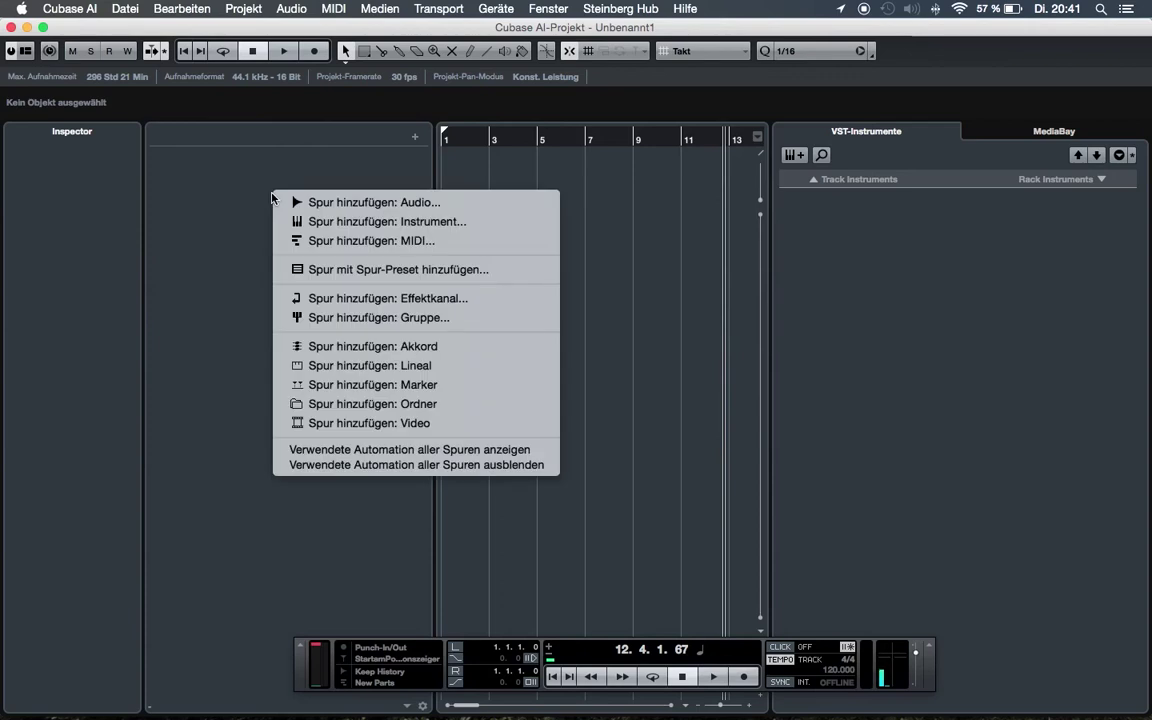
left_click(362, 204)
type("2")
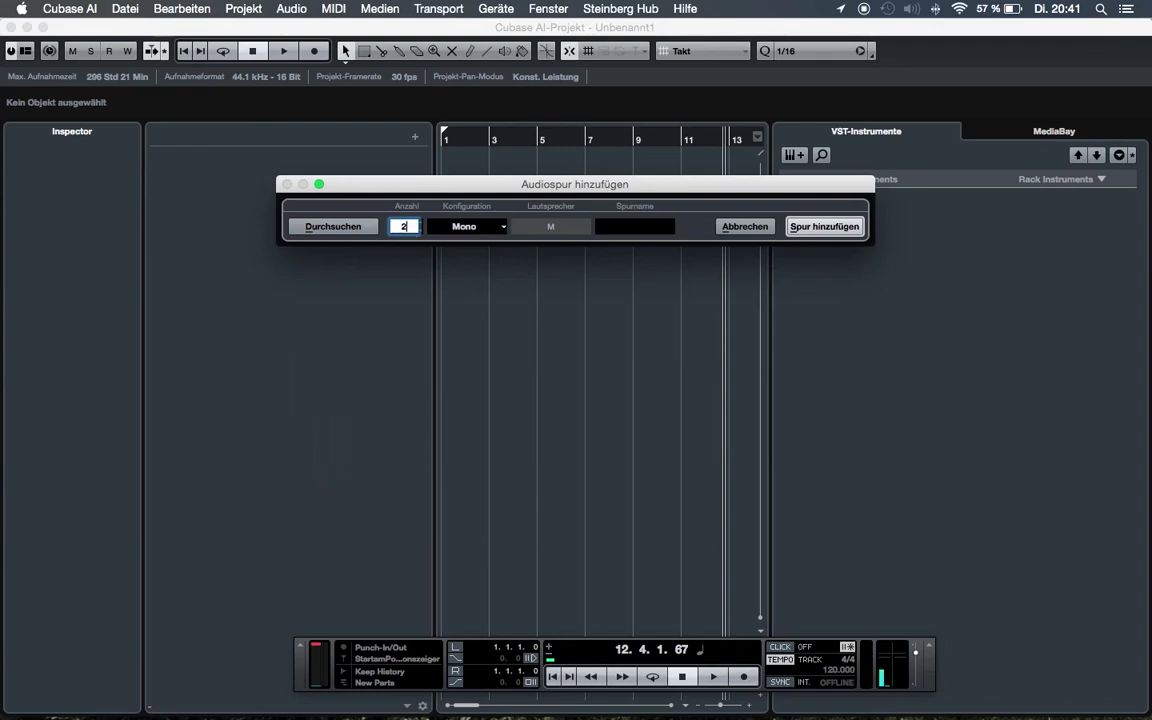
key("Return")
left_click(815, 228)
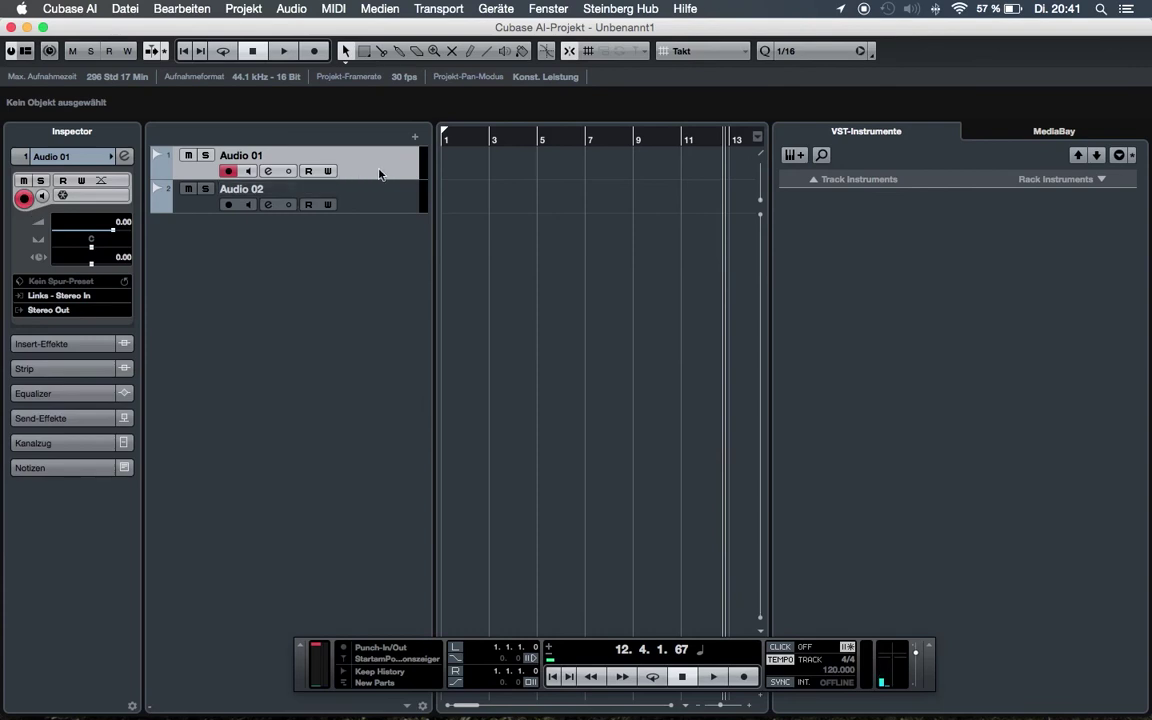
Step: Route Audio 01's input to Stereo In Links and Audio 02's to Stereo In Rechts
left_click(90, 297)
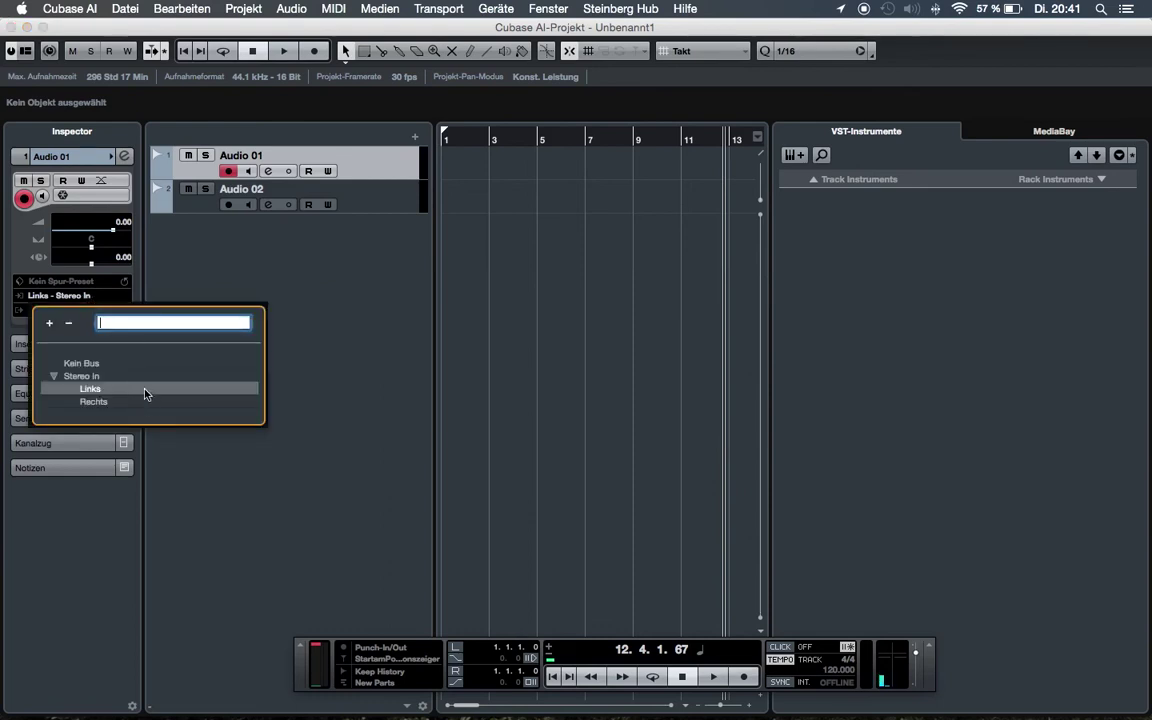
left_click(144, 391)
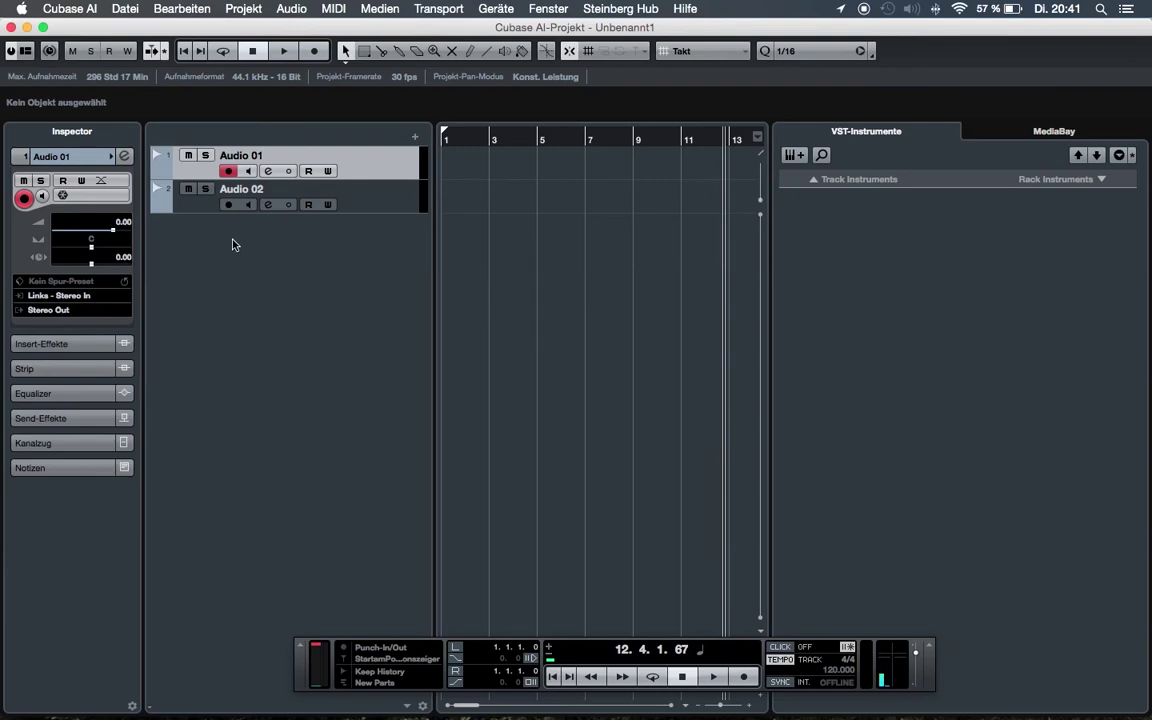
left_click(378, 202)
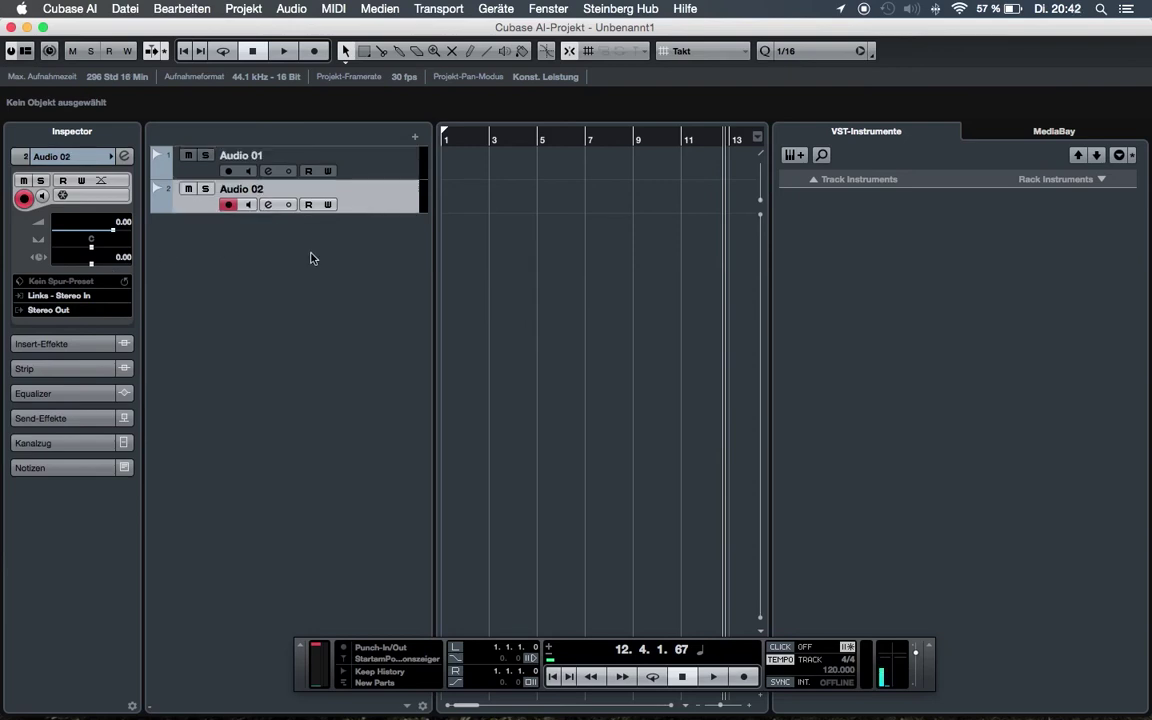
left_click(90, 296)
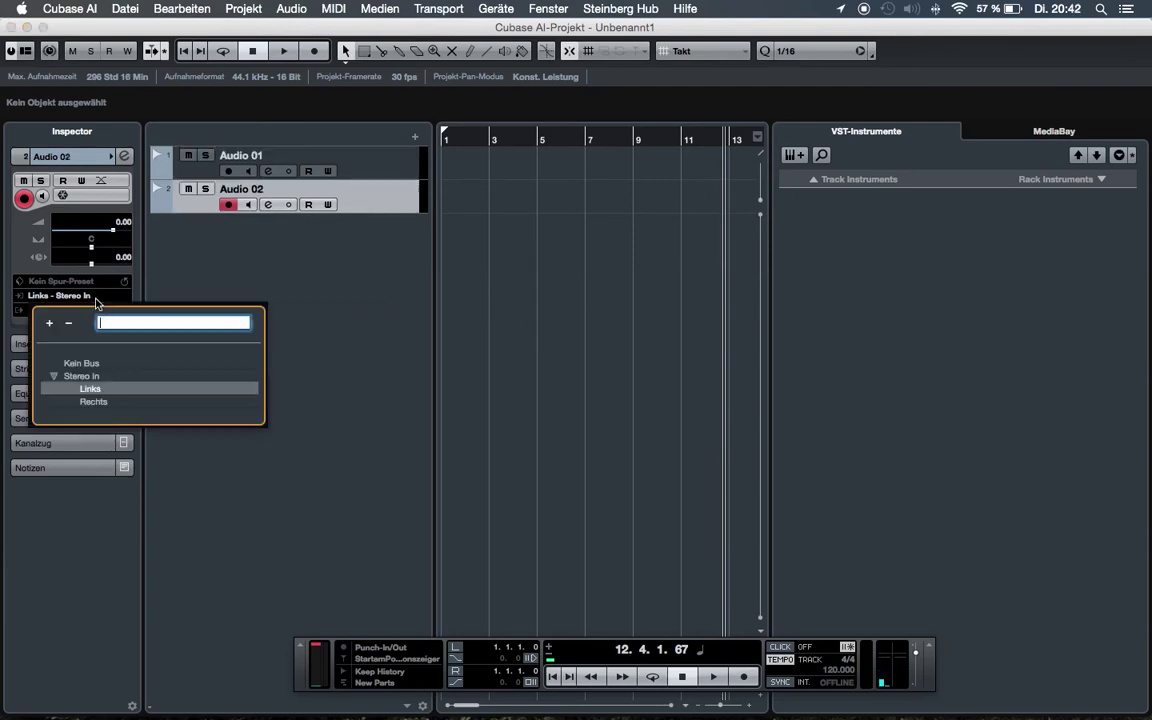
left_click(114, 401)
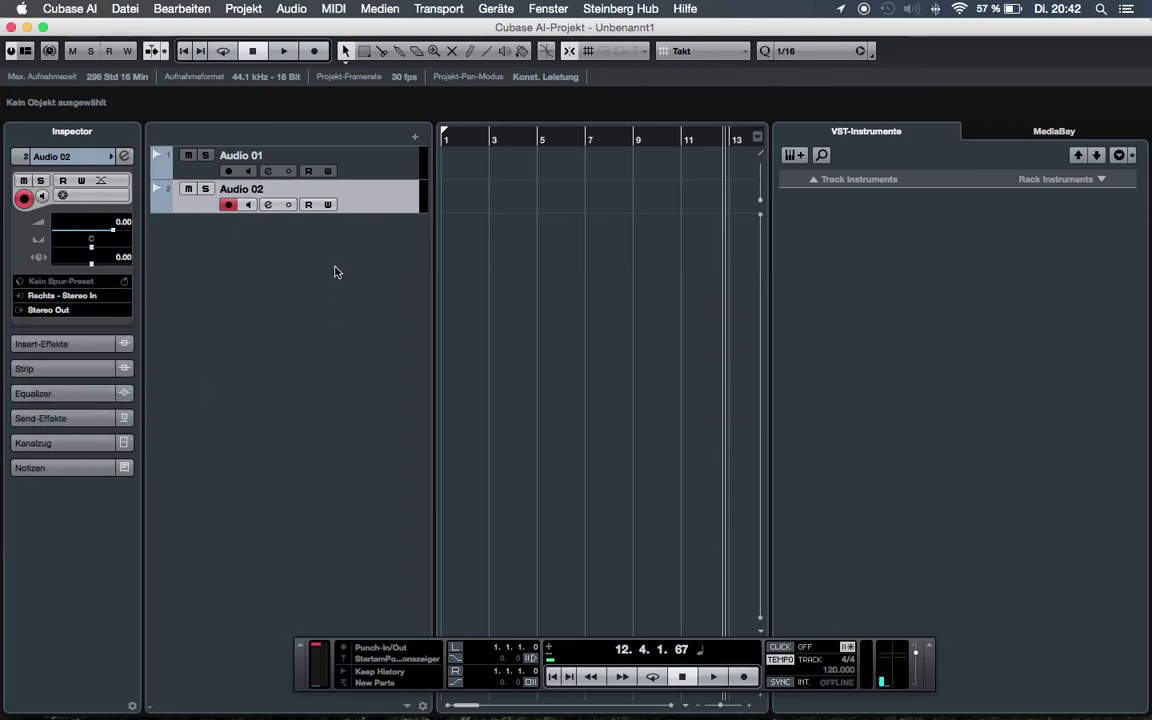
Step: Arm Audio 01, record both tracks from bar 26, then stop recording
left_click(228, 172)
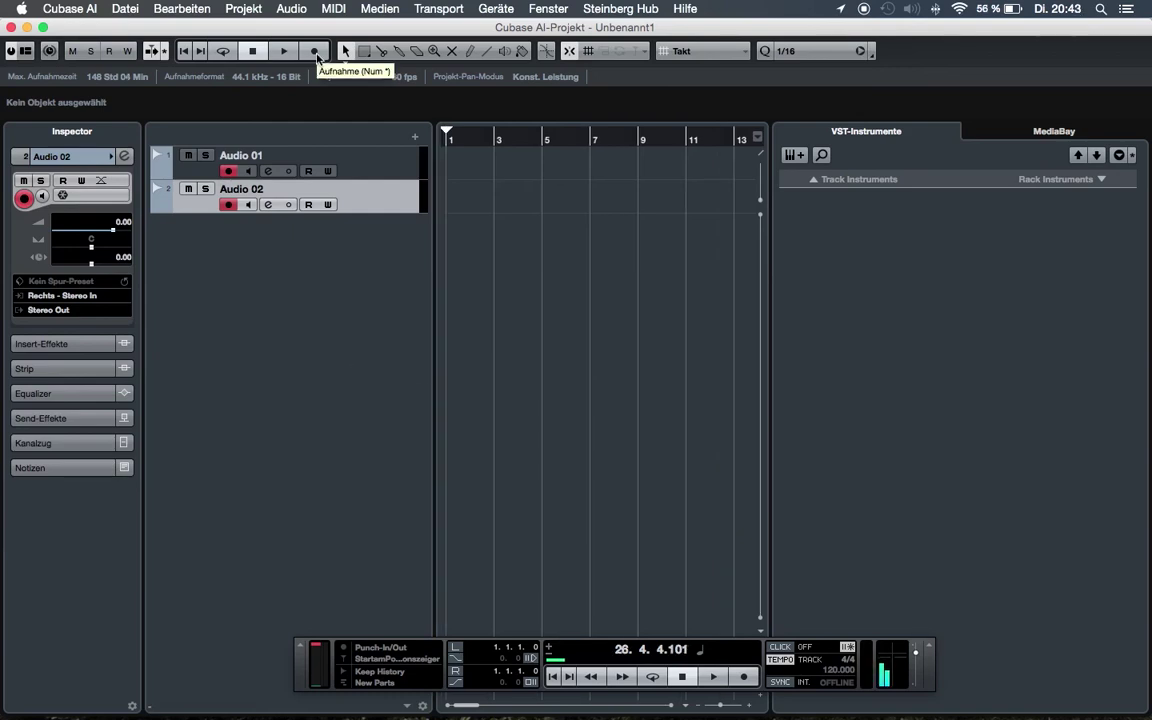
left_click(316, 53)
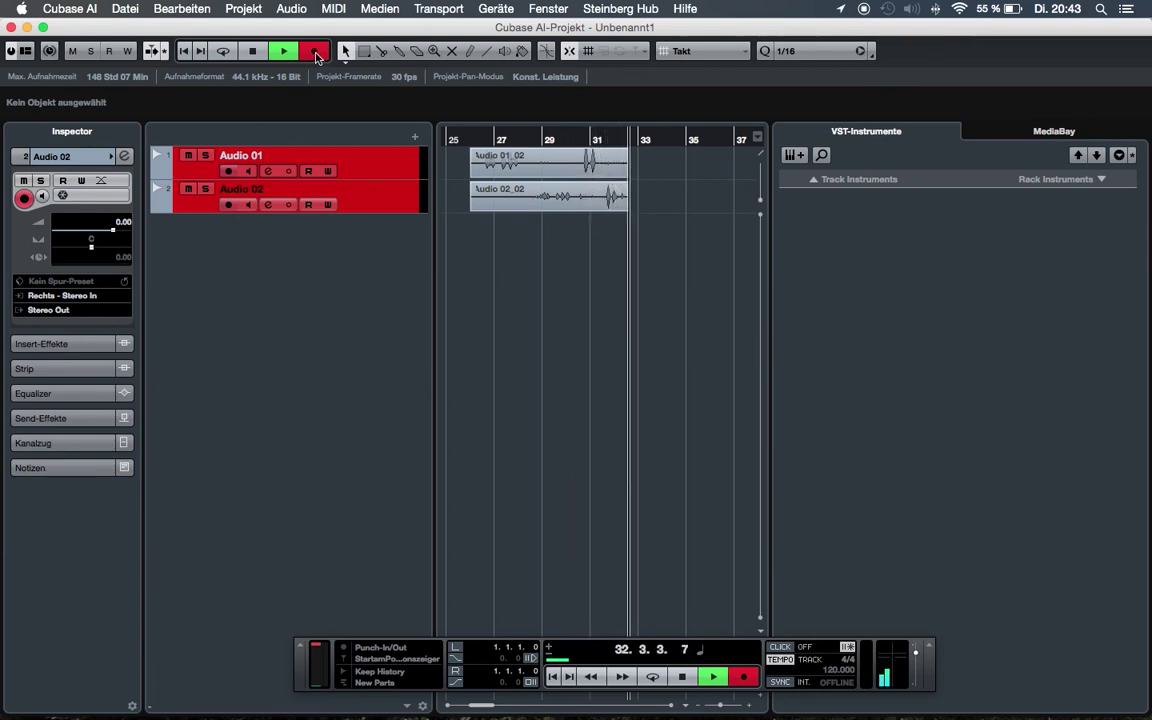
left_click(253, 51)
Step: Return Cubase's playhead to the start and create an empty GarageBand project
key("KP_0")
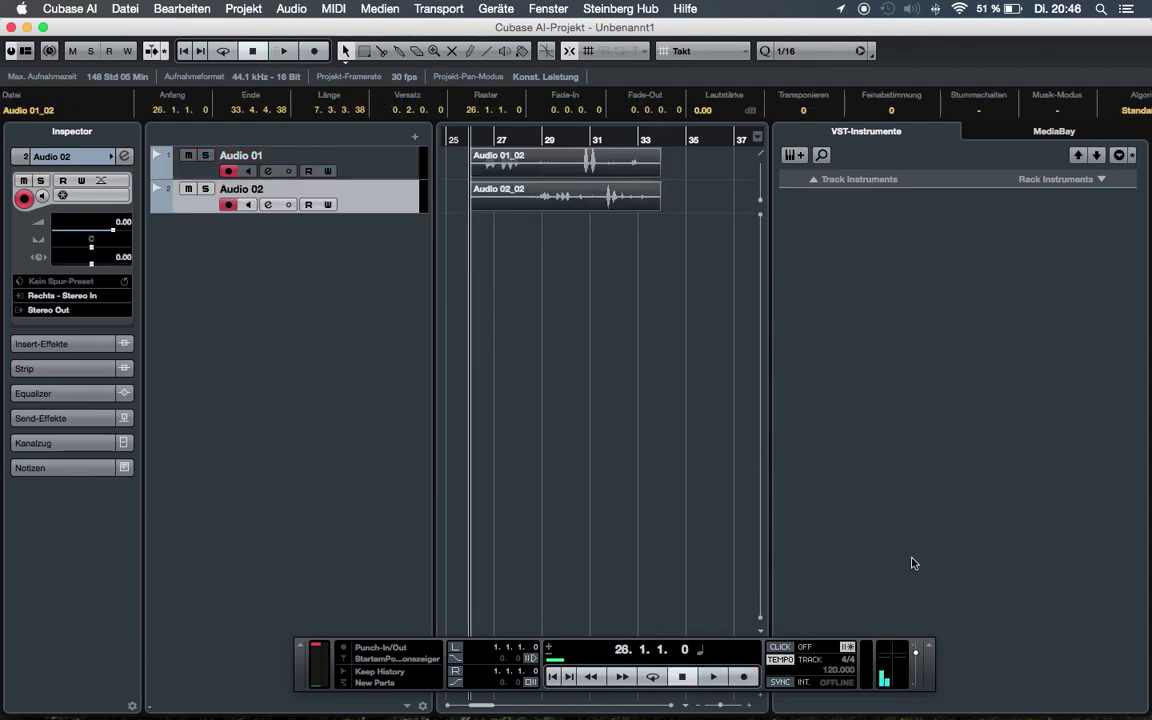
key("super+Tab")
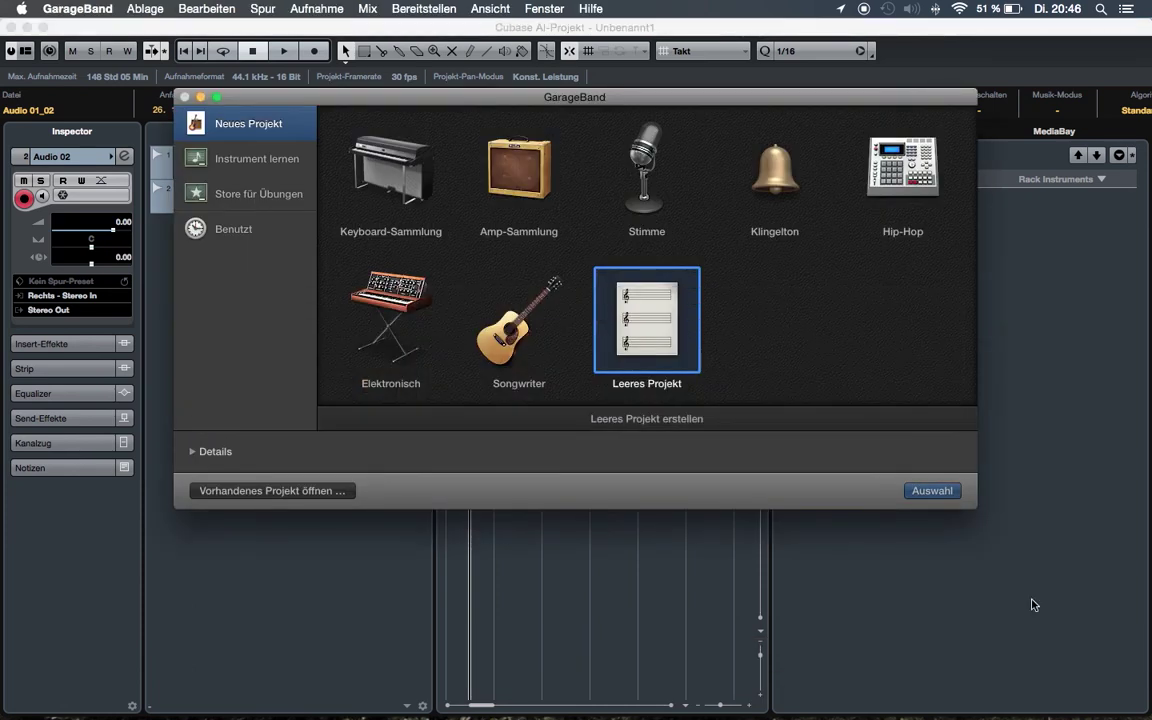
left_click(921, 500)
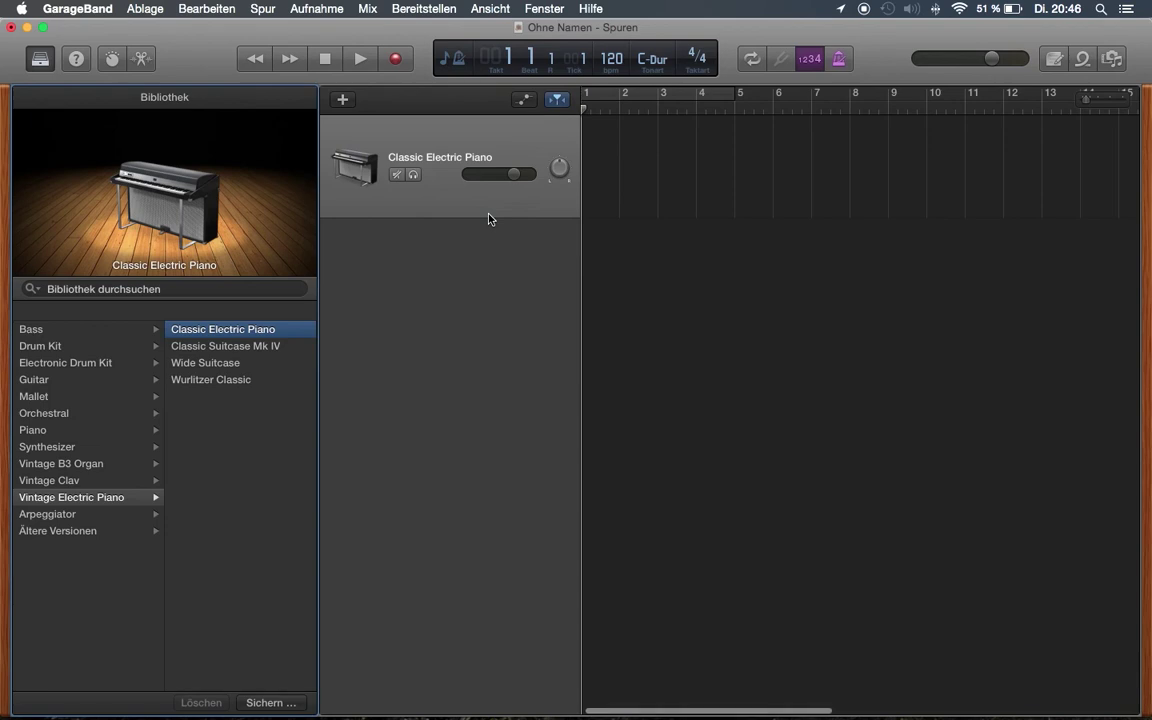
Step: Add audio tracks Audio 1 on Eingang 1 and Audio 2 on Eingang 2
left_click(342, 100)
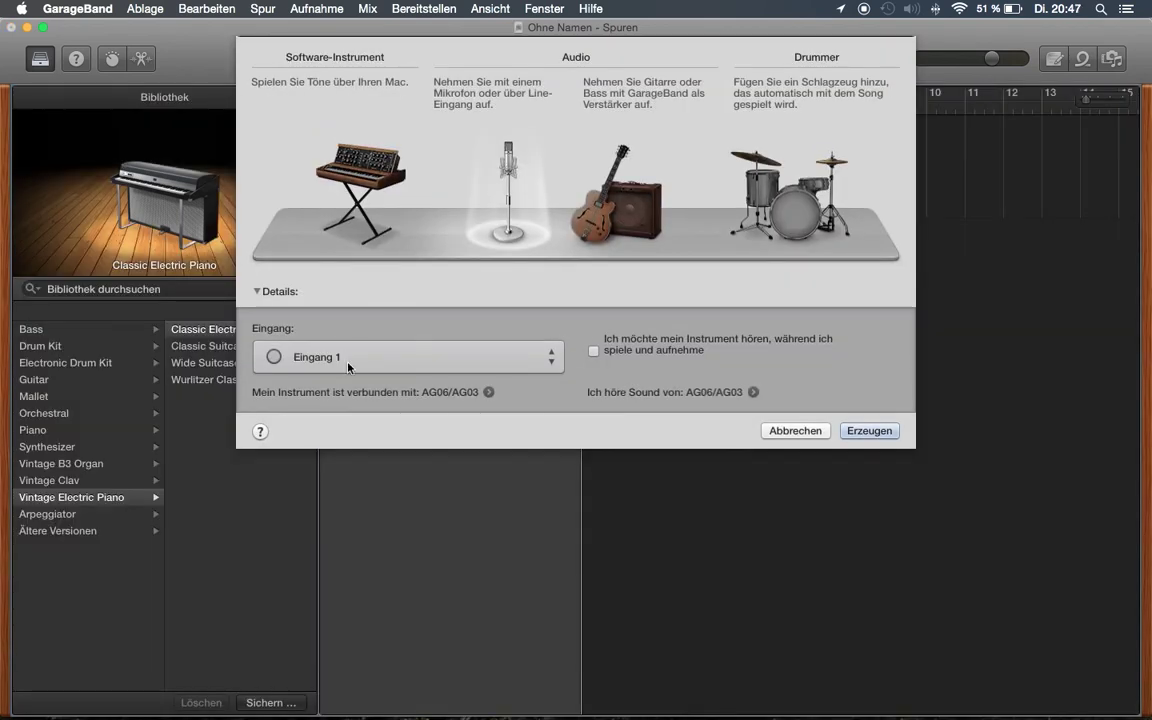
left_click(348, 357)
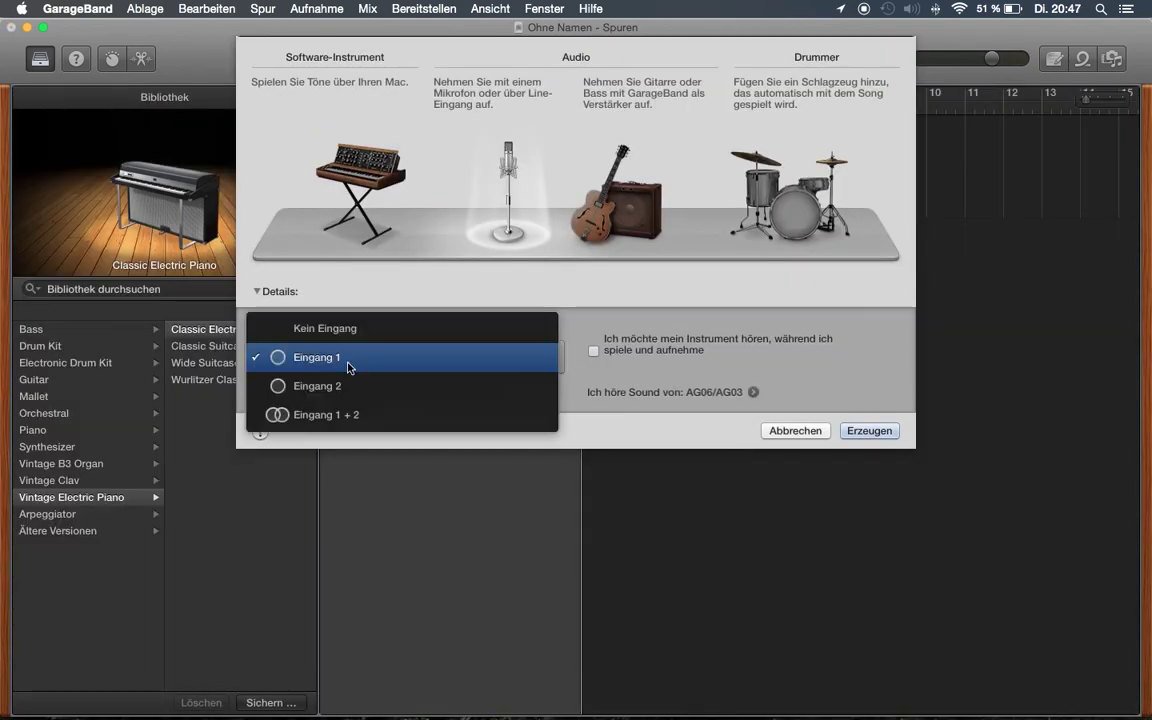
left_click(871, 432)
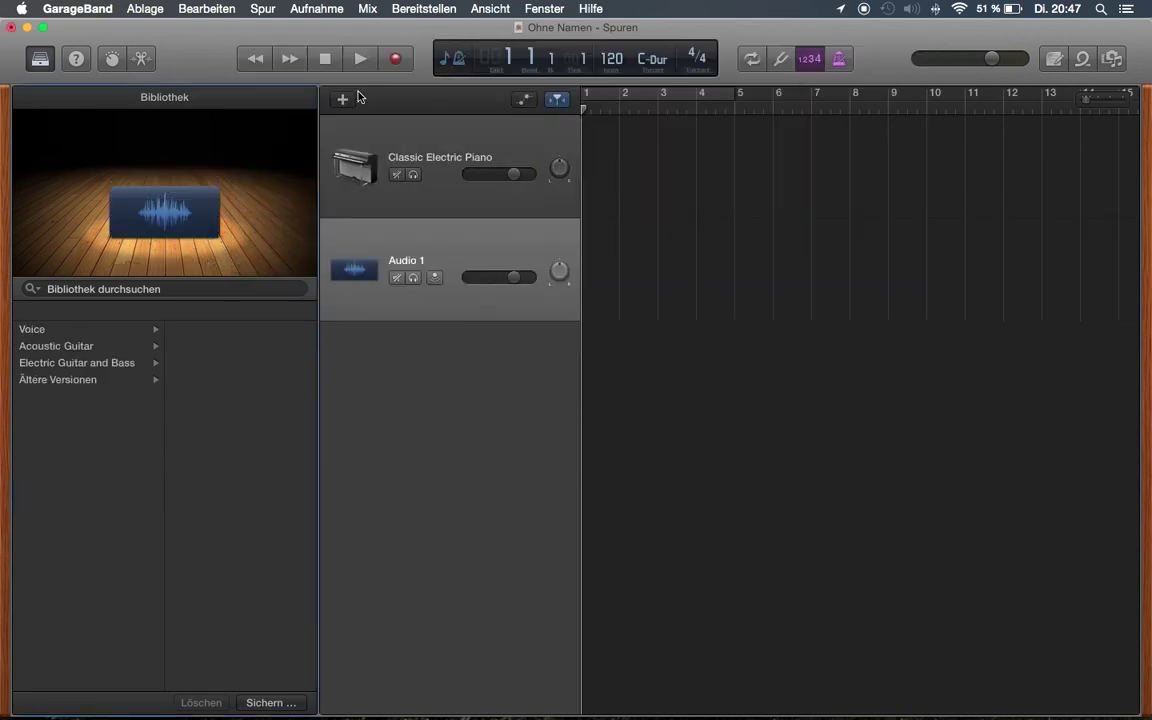
left_click(342, 98)
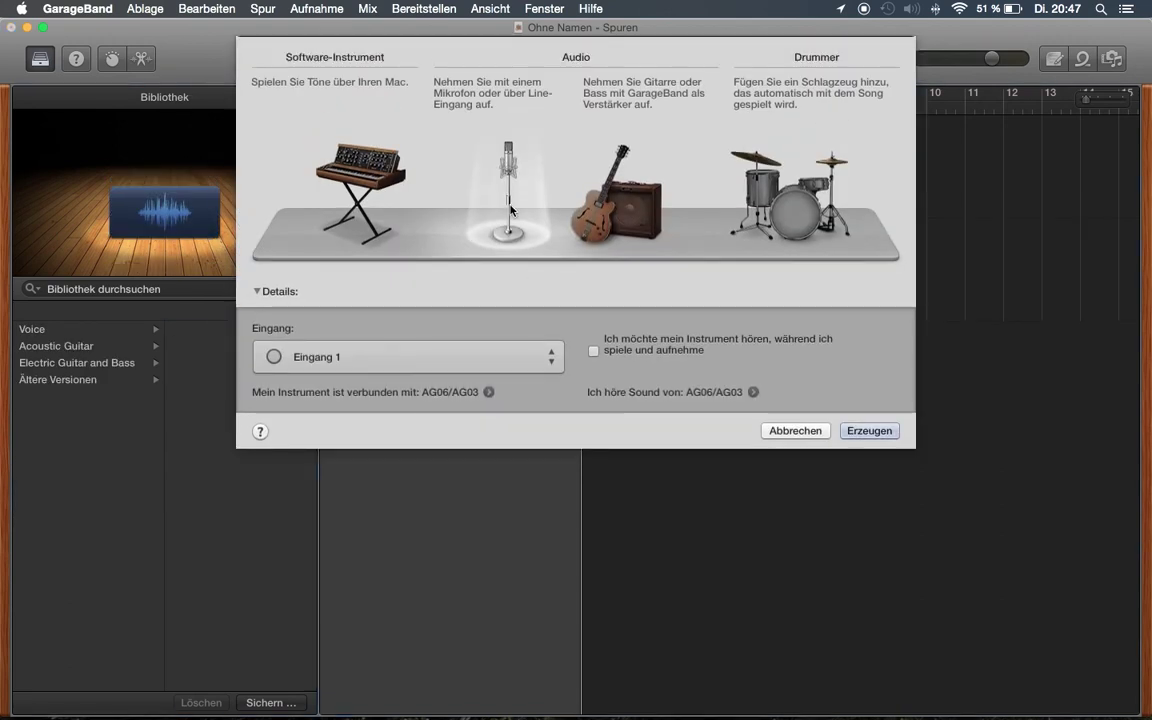
left_click(363, 360)
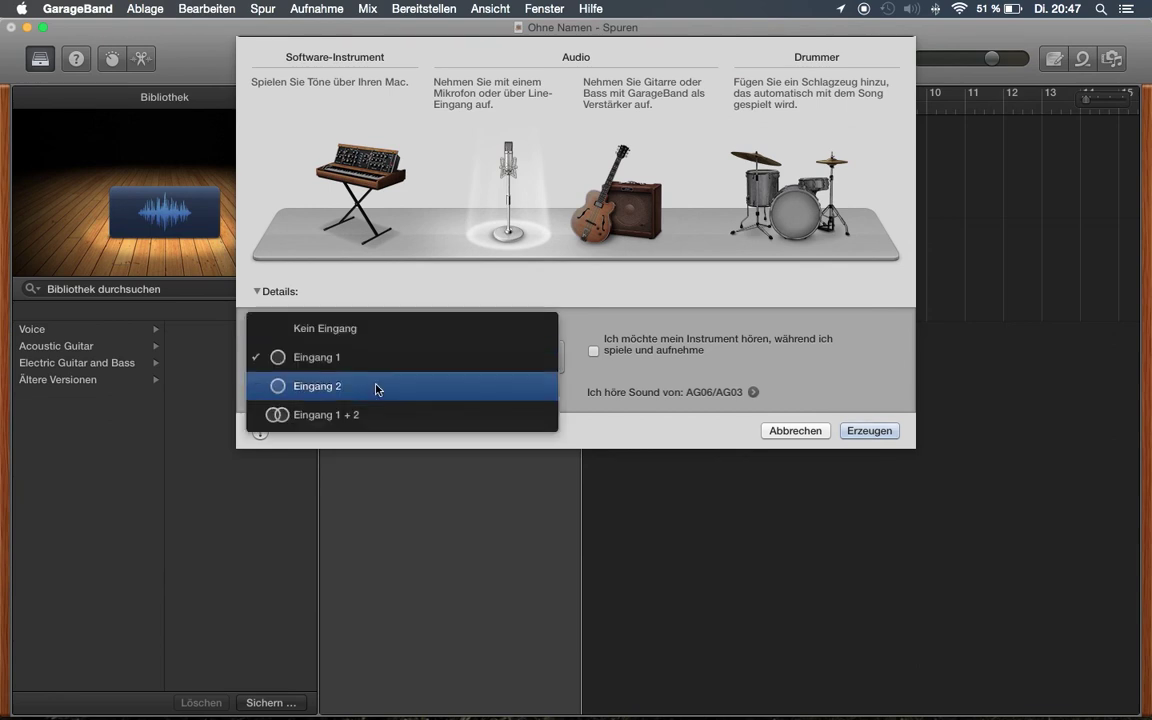
left_click(378, 389)
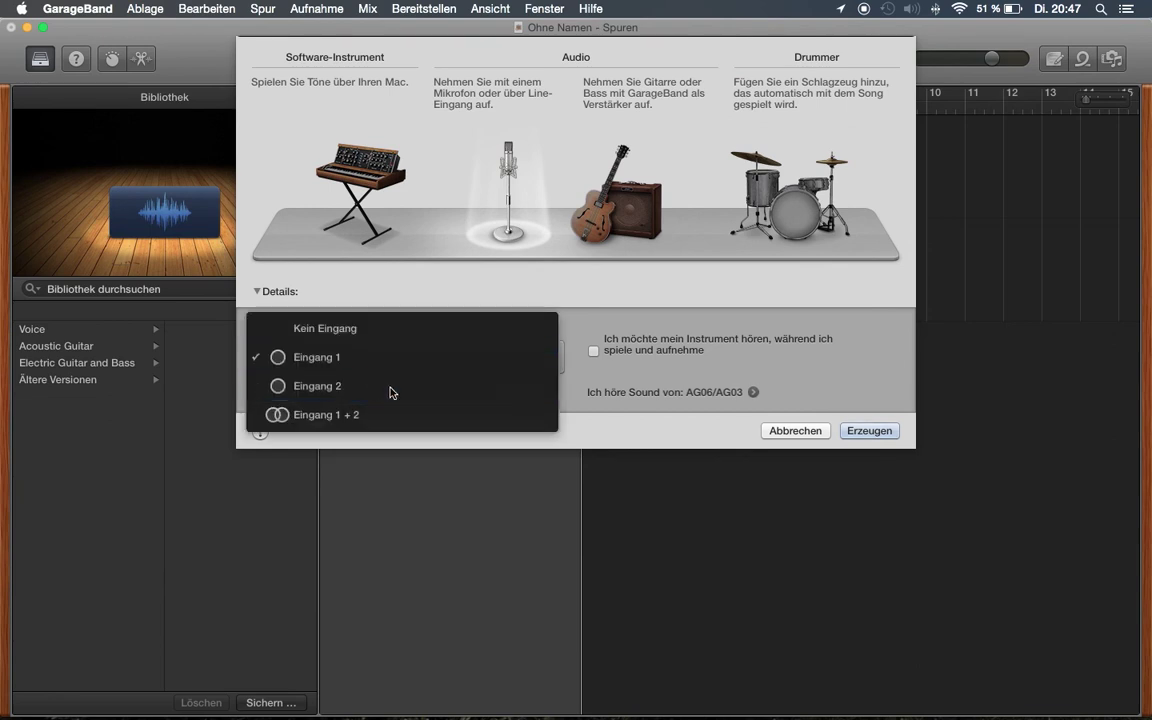
left_click(870, 432)
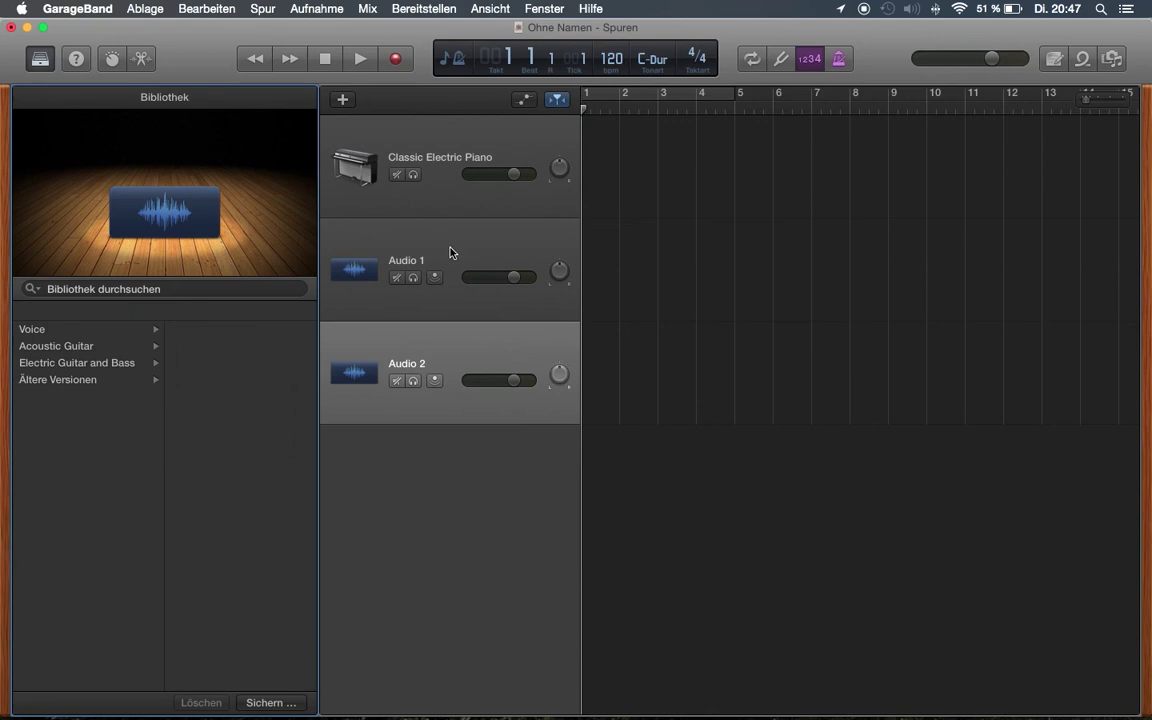
Step: Show record-enable controls in the track headers and arm Audio 1 for recording
left_click(452, 247)
right_click(455, 243)
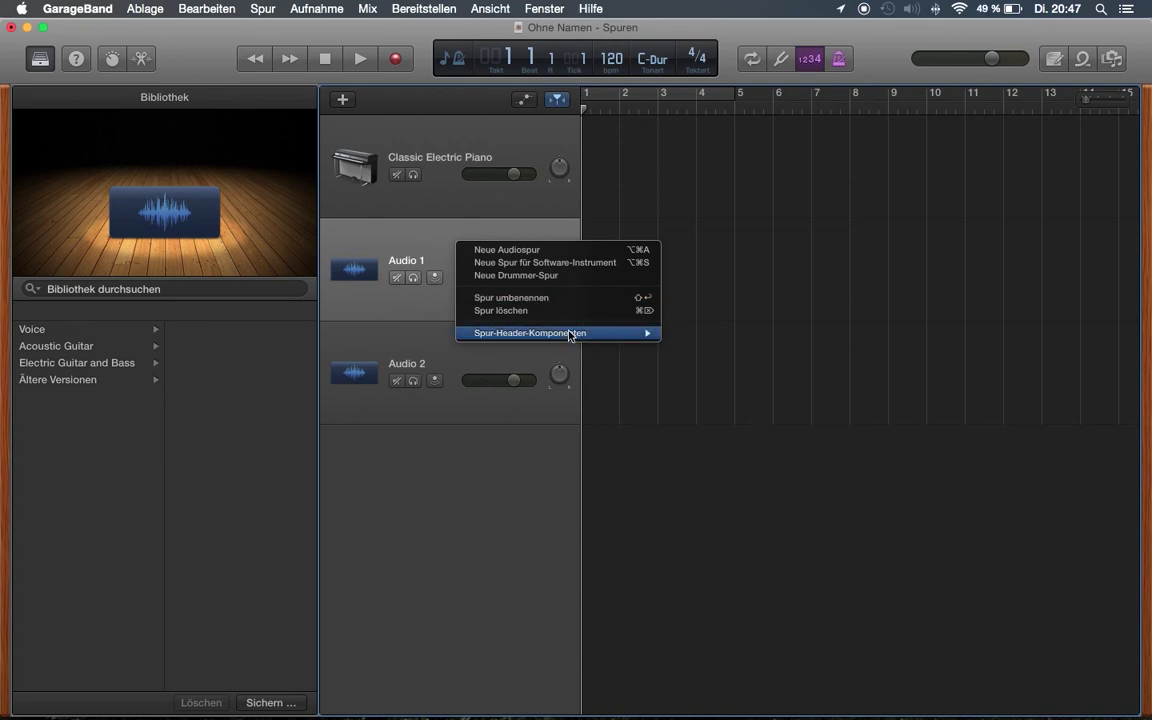
mouse_move(545, 333)
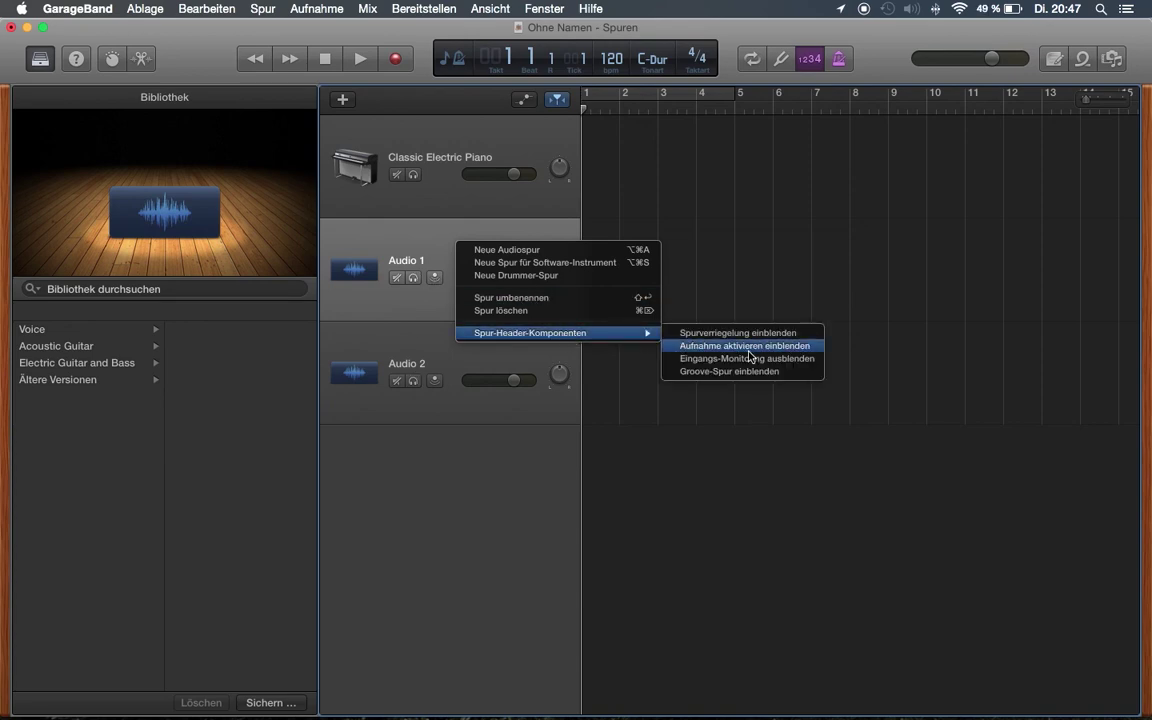
left_click(748, 348)
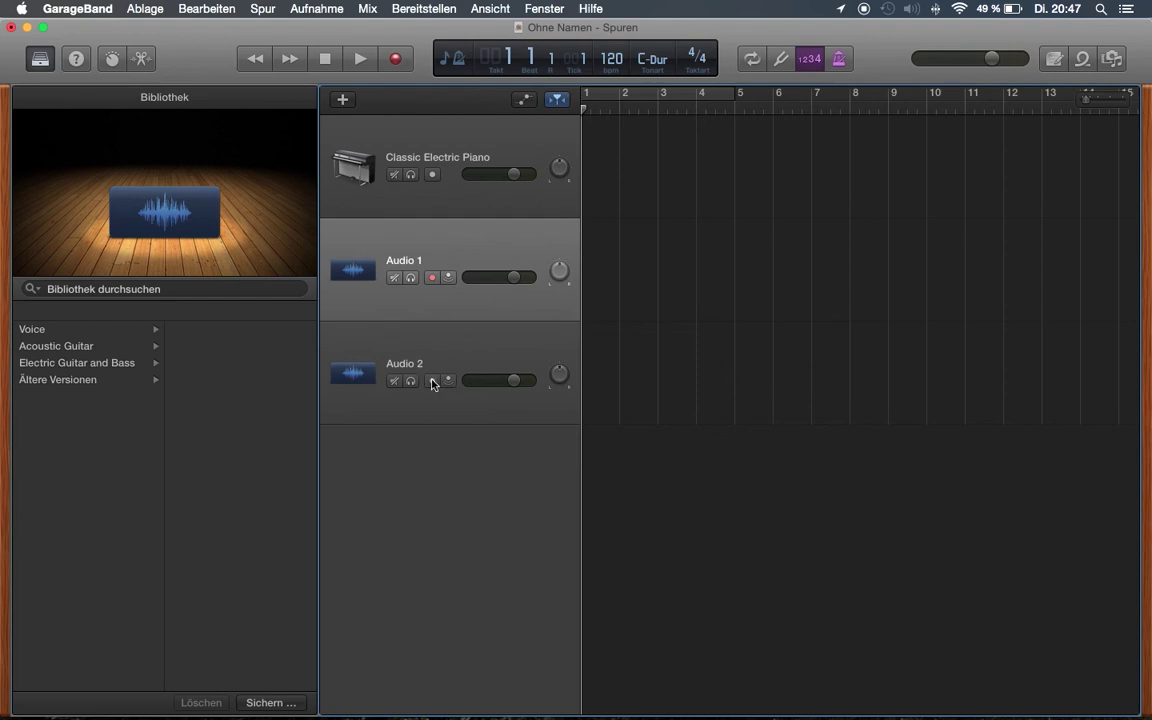
left_click(433, 278)
Step: Start recording the armed tracks Audio 1 and Audio 2 in GarageBand
left_click(400, 62)
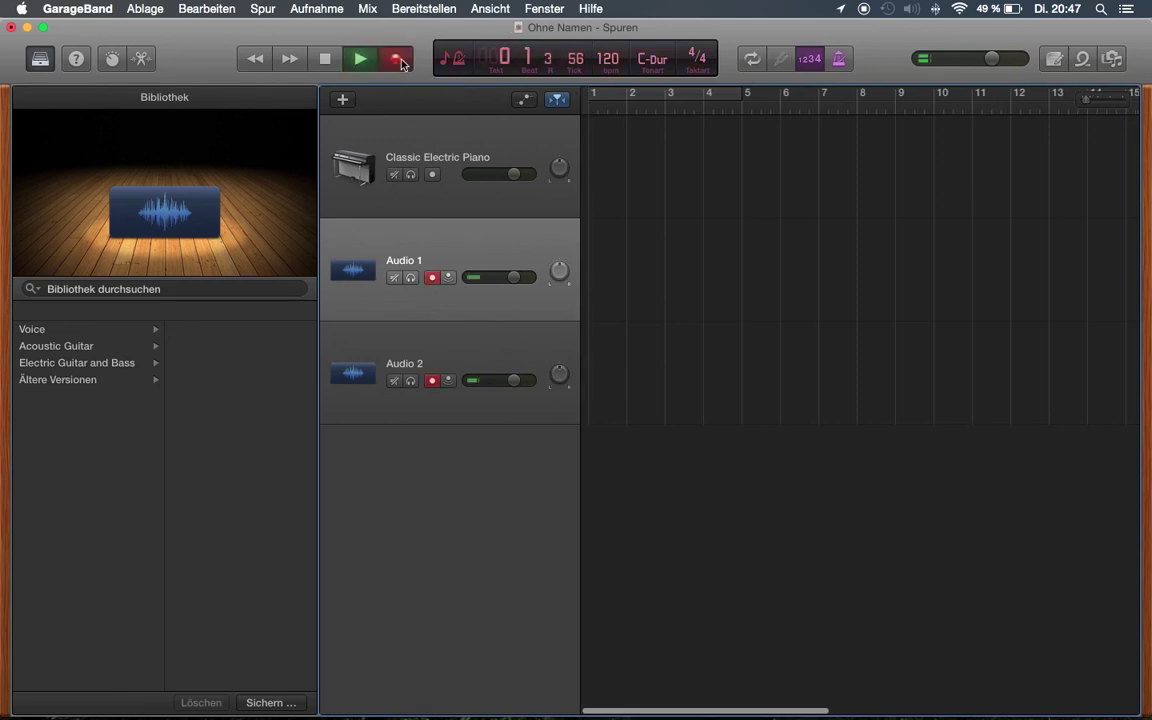